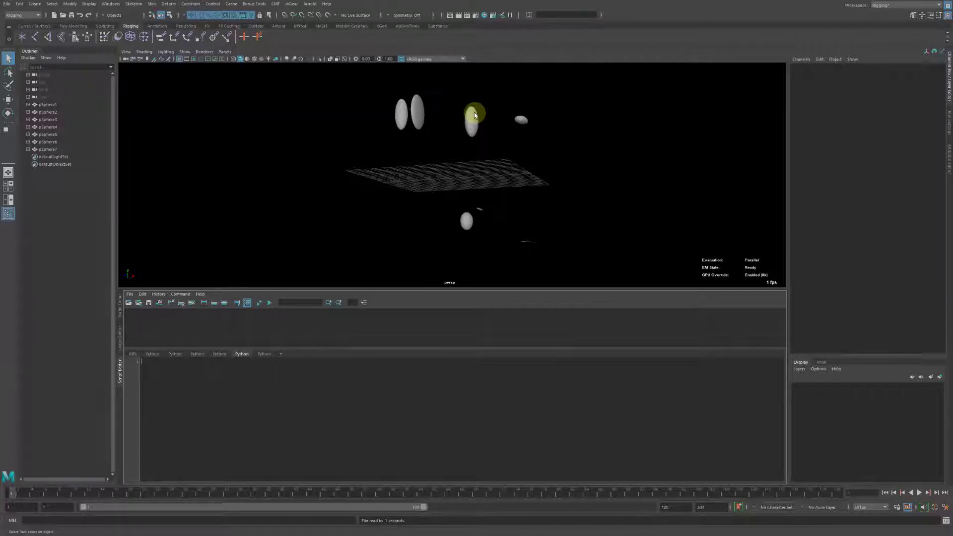
- Select all seven spheres and expand pSphere1–4 in the Outliner to show their shape nodes
{"action": "mouse_move", "coordinate": [277, 136]}
{"action": "left_mouse_down", "text": "alt"}
{"action": "mouse_move", "coordinate": [290, 151]}
{"action": "mouse_move", "coordinate": [332, 150]}
{"action": "mouse_move", "coordinate": [307, 152]}
{"action": "mouse_move", "coordinate": [290, 132]}
{"action": "left_mouse_up", "text": "alt"}
{"action": "left_click_drag", "start_coordinate": [300, 96], "coordinate": [611, 253]}
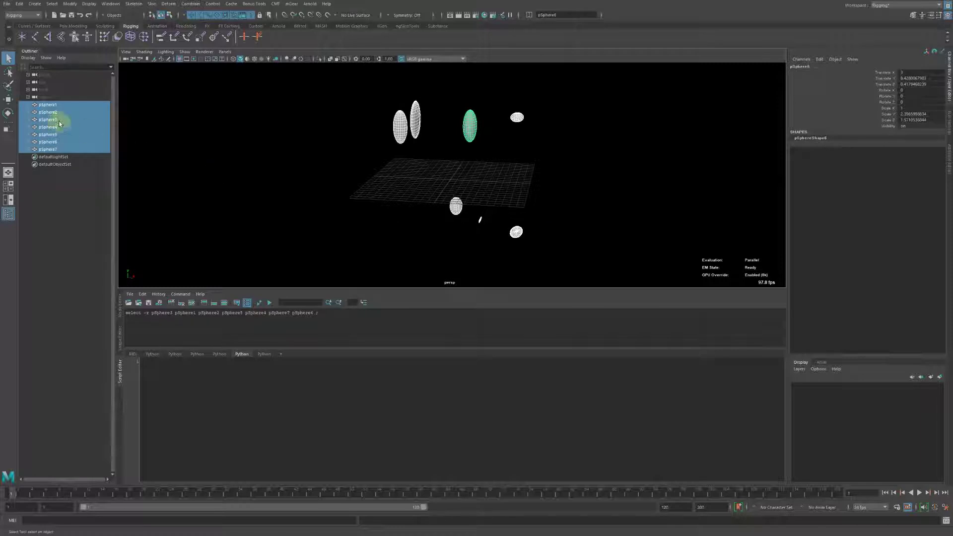
{"action": "left_click", "coordinate": [29, 105]}
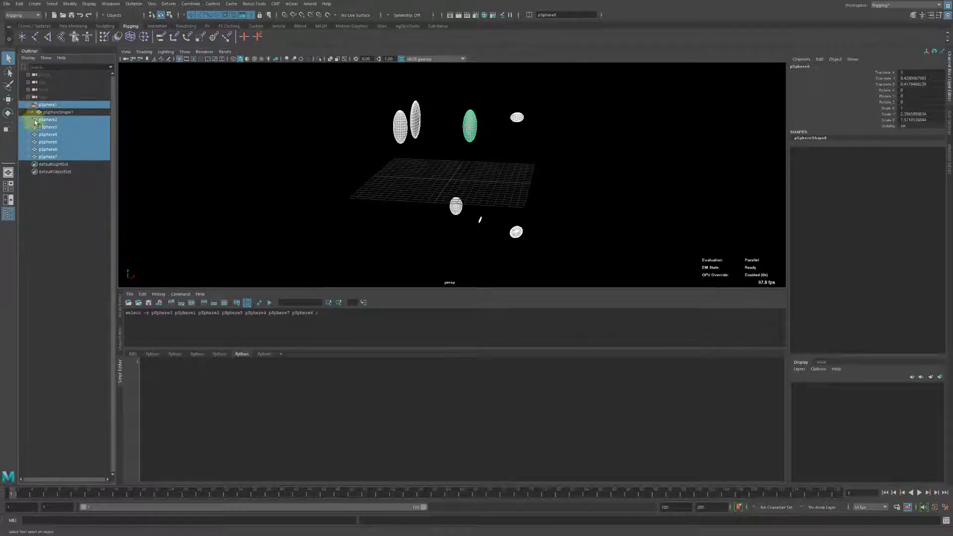
{"action": "left_click", "coordinate": [28, 120]}
{"action": "left_click", "coordinate": [28, 134]}
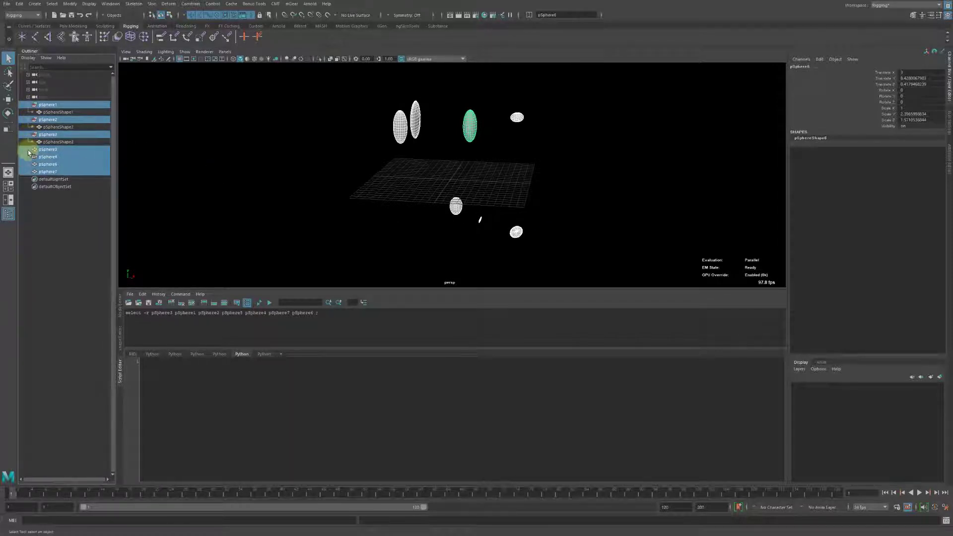
- Select pSphere4 in the viewport and pickWalk down to its shape node pSphereShape4
{"action": "left_click", "coordinate": [58, 142]}
{"action": "left_click_drag", "start_coordinate": [315, 139], "coordinate": [359, 119], "text": "alt"}
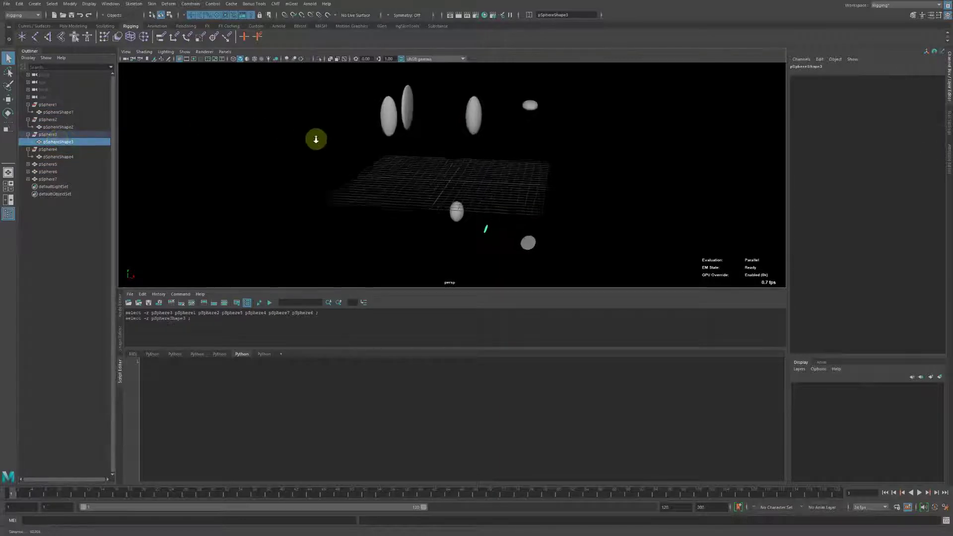
{"action": "left_click", "coordinate": [360, 118]}
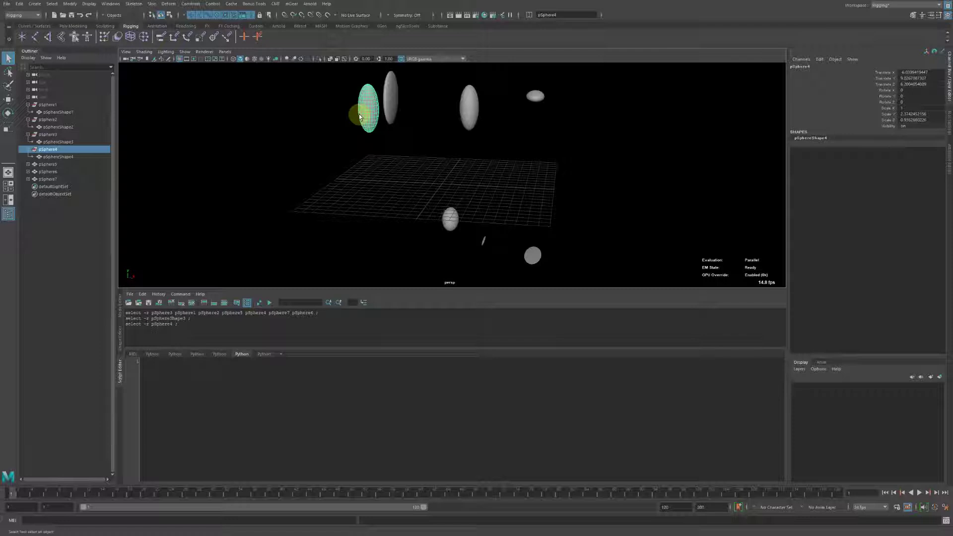
{"action": "key", "text": "Down"}
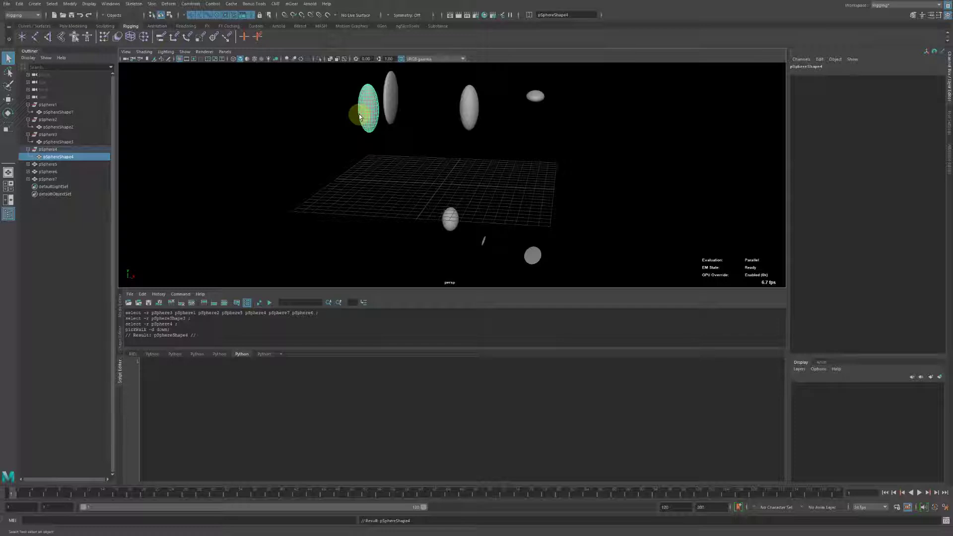
- Pick pSphere3 in the Outliner and walk down to pSphereShape3 with the down arrow
{"action": "left_click_drag", "start_coordinate": [169, 330], "coordinate": [123, 334]}
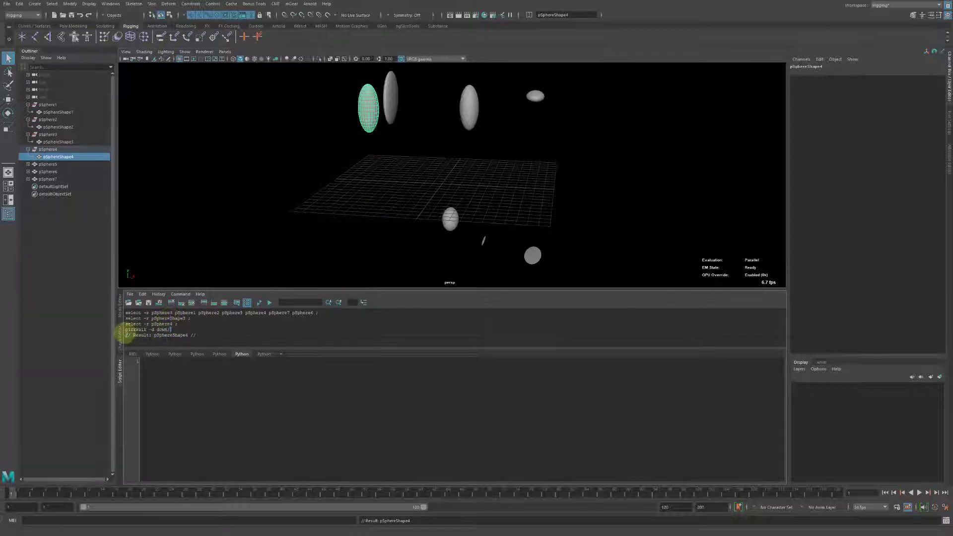
{"action": "left_click", "coordinate": [55, 134]}
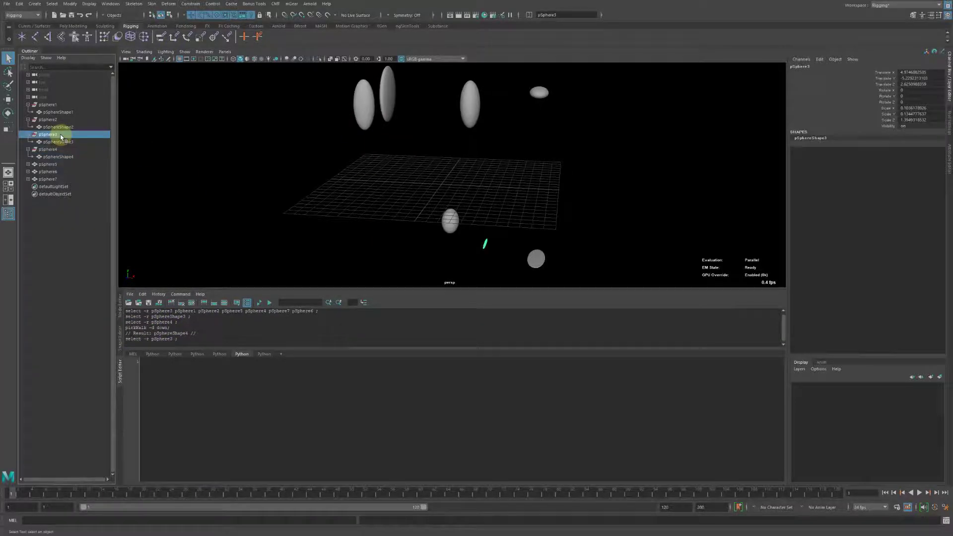
{"action": "key", "text": "Down"}
{"action": "mouse_move", "coordinate": [290, 171]}
{"action": "right_mouse_down", "text": "alt"}
{"action": "mouse_move", "coordinate": [351, 198]}
{"action": "mouse_move", "coordinate": [273, 201]}
{"action": "mouse_move", "coordinate": [234, 179]}
{"action": "mouse_move", "coordinate": [249, 174]}
{"action": "right_mouse_up", "text": "alt"}
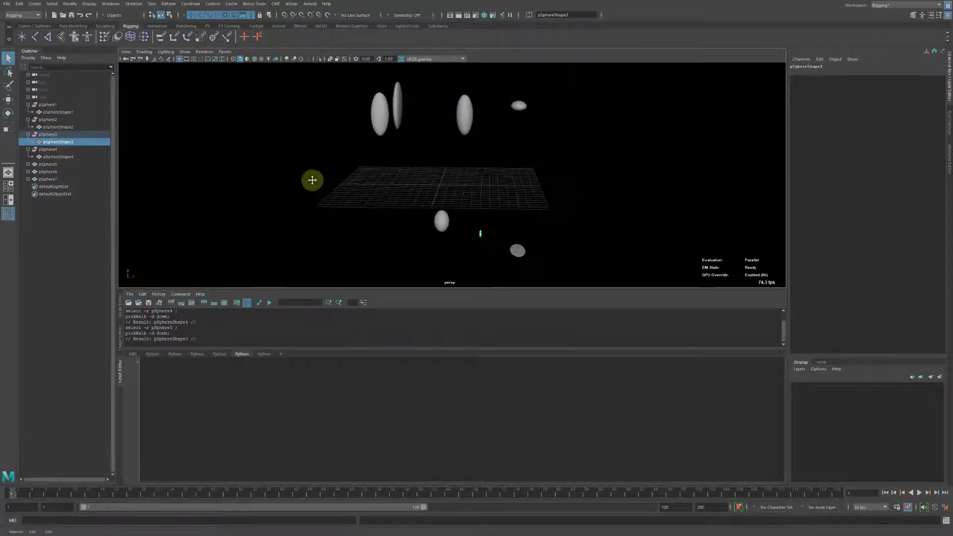
{"action": "left_click_drag", "start_coordinate": [312, 180], "coordinate": [300, 188], "text": "alt"}
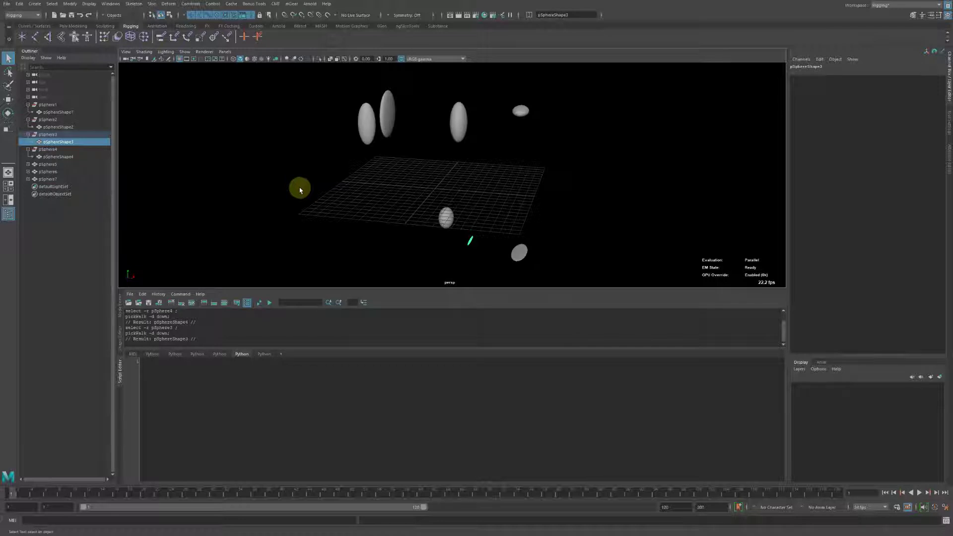
{"action": "middle_click_drag", "start_coordinate": [300, 190], "coordinate": [301, 200], "text": "alt"}
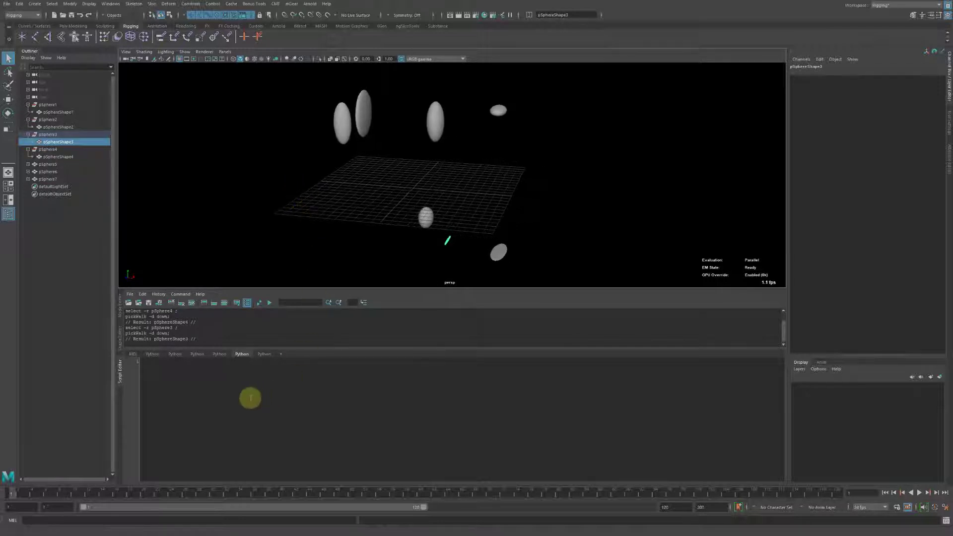
{"action": "left_click", "coordinate": [247, 368]}
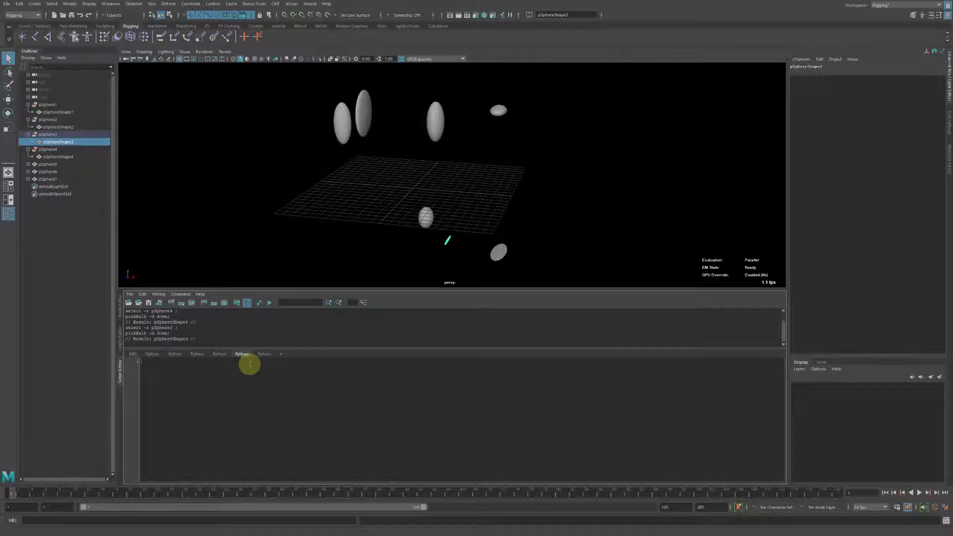
{"action": "left_click_drag", "start_coordinate": [397, 196], "coordinate": [422, 171], "text": "alt"}
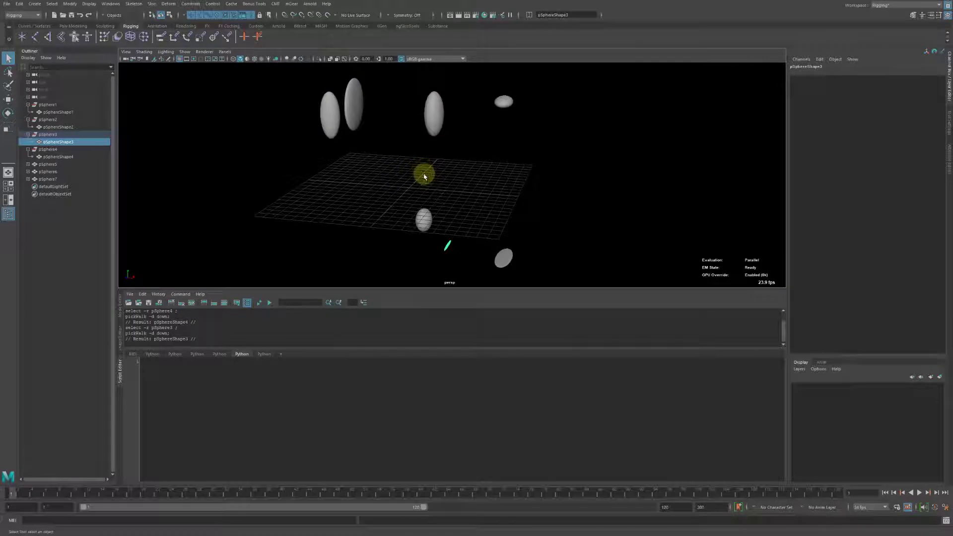
- Write the maya cmds import and nodes = cmds.ls(selection=True) in the Python tab
{"action": "left_click", "coordinate": [314, 403]}
{"action": "type", "text": "fro"}
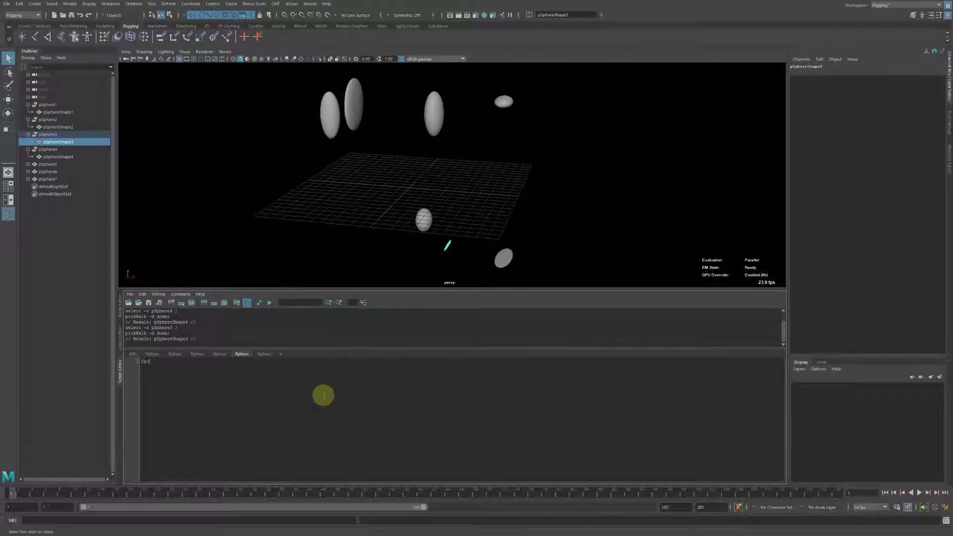
{"action": "type", "text": "m maya"}
{"action": "type", "text": " import cmds"}
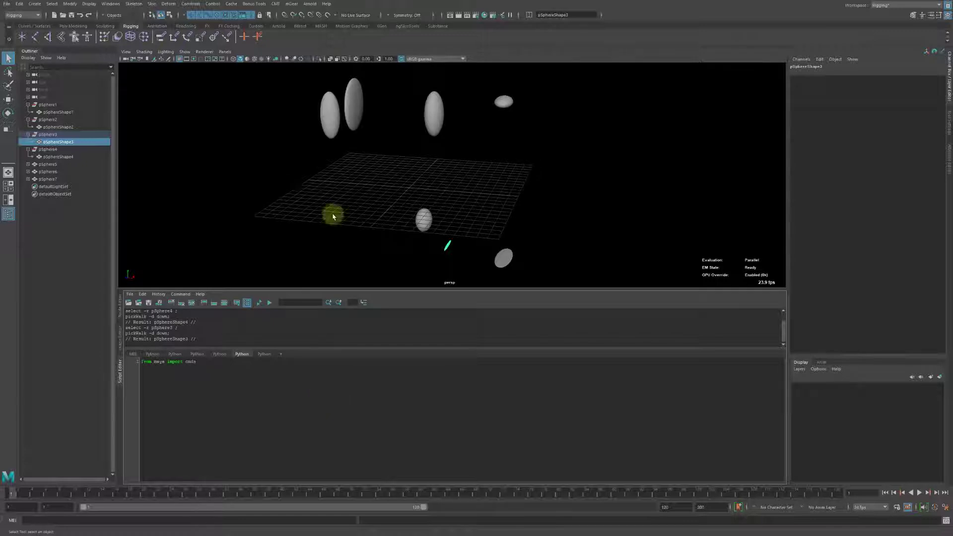
{"action": "mouse_move", "coordinate": [313, 109]}
{"action": "left_mouse_down", "text": "alt"}
{"action": "mouse_move", "coordinate": [315, 124]}
{"action": "mouse_move", "coordinate": [352, 117]}
{"action": "mouse_move", "coordinate": [372, 127]}
{"action": "left_mouse_up", "text": "alt"}
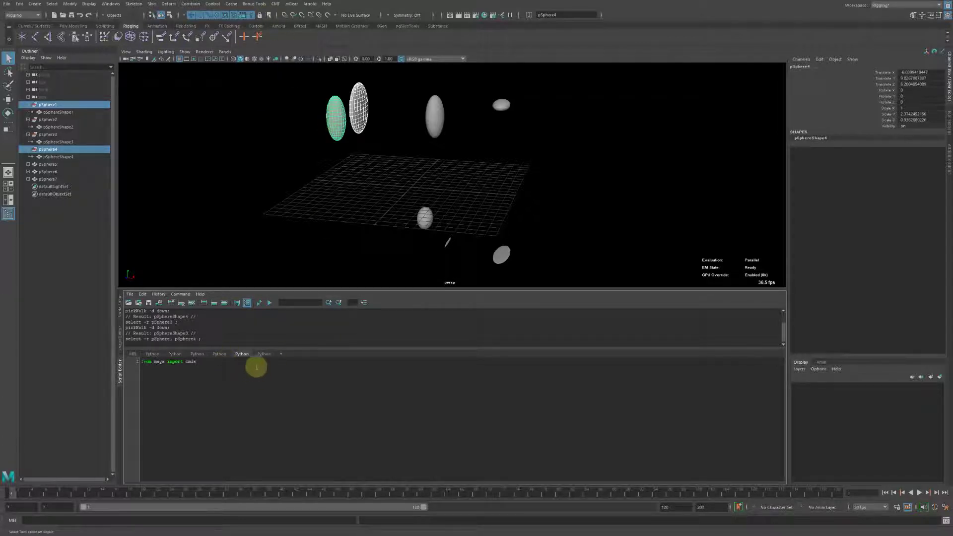
{"action": "type", "text": "cmds.ls(s"}
{"action": "type", "text": "election=T"}
{"action": "type", "text": "rue)"}
{"action": "key", "text": "Home"}
{"action": "type", "text": "nodes ="}
- Execute the nodes line, then add a for loop that selects each node and pickWalks down
{"action": "triple_click", "coordinate": [257, 367]}
{"action": "key", "text": "ctrl+Return"}
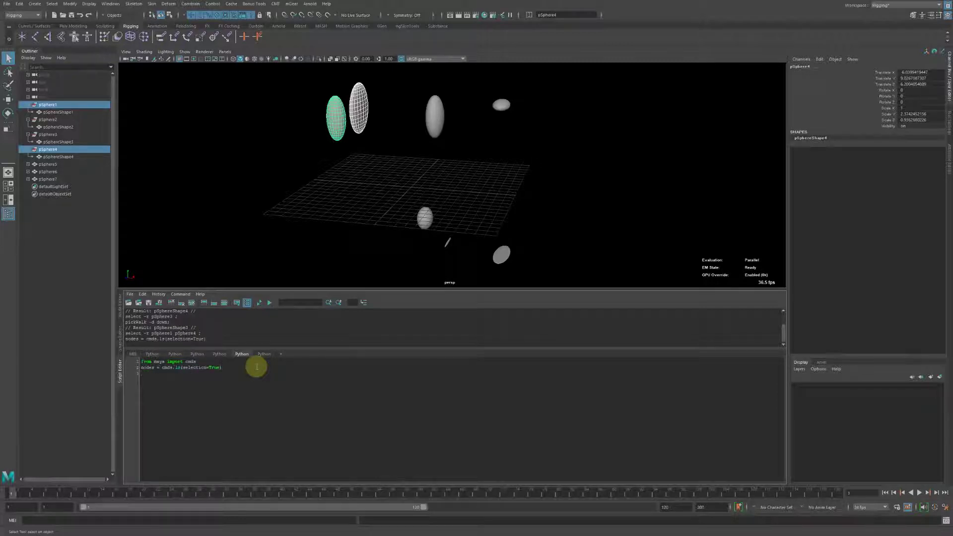
{"action": "type", "text": "for node"}
{"action": "type", "text": " in nodes"}
{"action": "type", "text": "node"}
{"action": "type", "text": "mds"}
{"action": "type", "text": "."}
{"action": "type", "text": "kWalk(d=\""}
{"action": "type", "text": "down"}
{"action": "type", "text": "\")"}
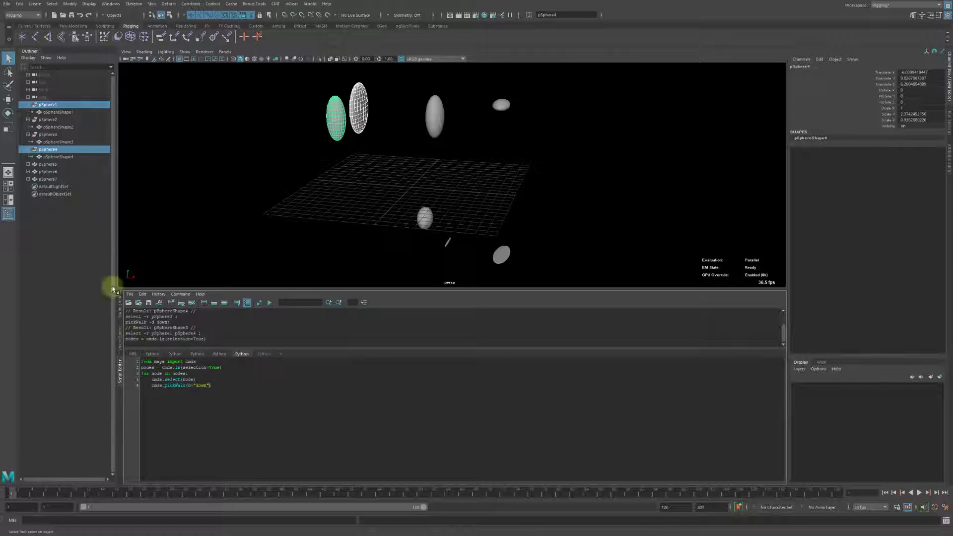
- Select only pSphere4 and run the whole loop script, leaving pSphereShape4 selected
{"action": "left_click_drag", "start_coordinate": [169, 322], "coordinate": [144, 322]}
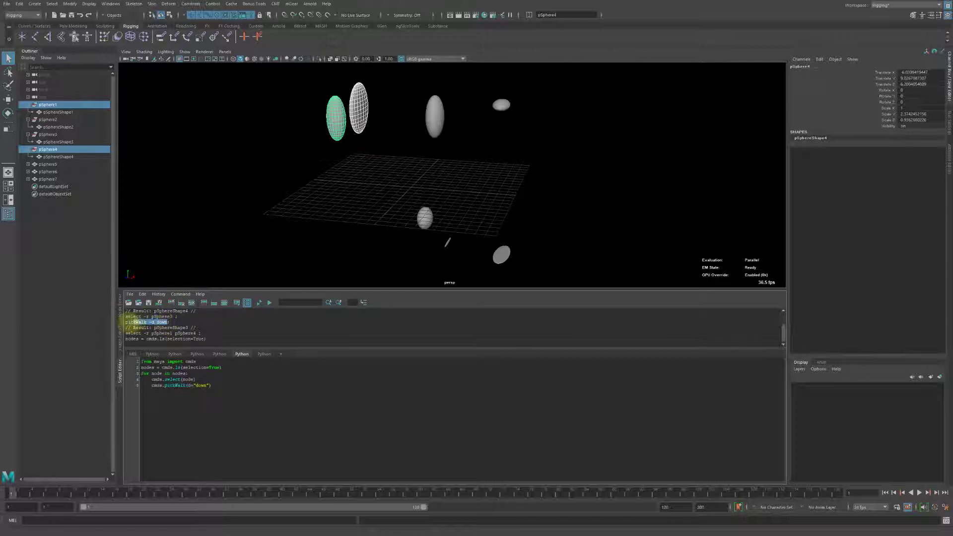
{"action": "left_click", "coordinate": [348, 151]}
{"action": "left_click", "coordinate": [99, 149]}
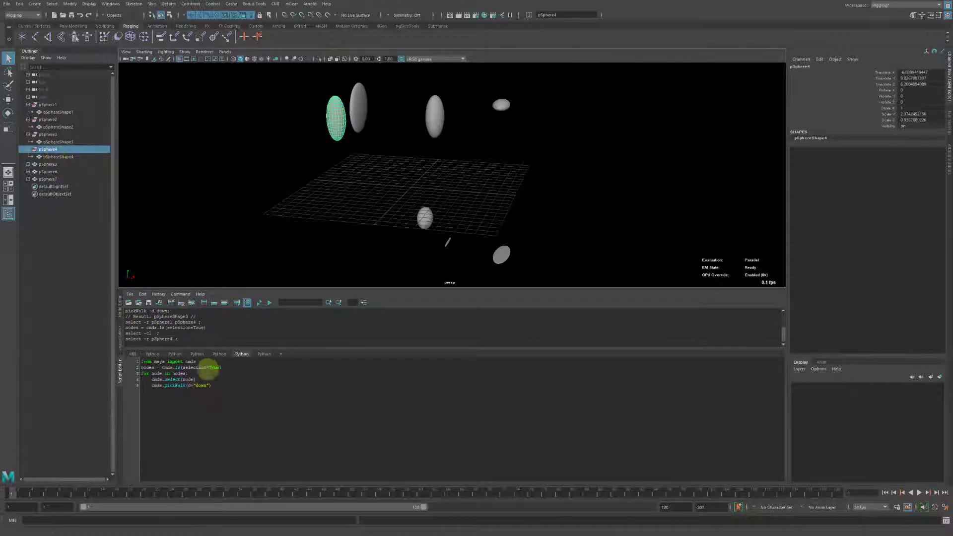
{"action": "left_click", "coordinate": [226, 384]}
{"action": "key", "text": "ctrl+a"}
{"action": "key", "text": "ctrl+Return"}
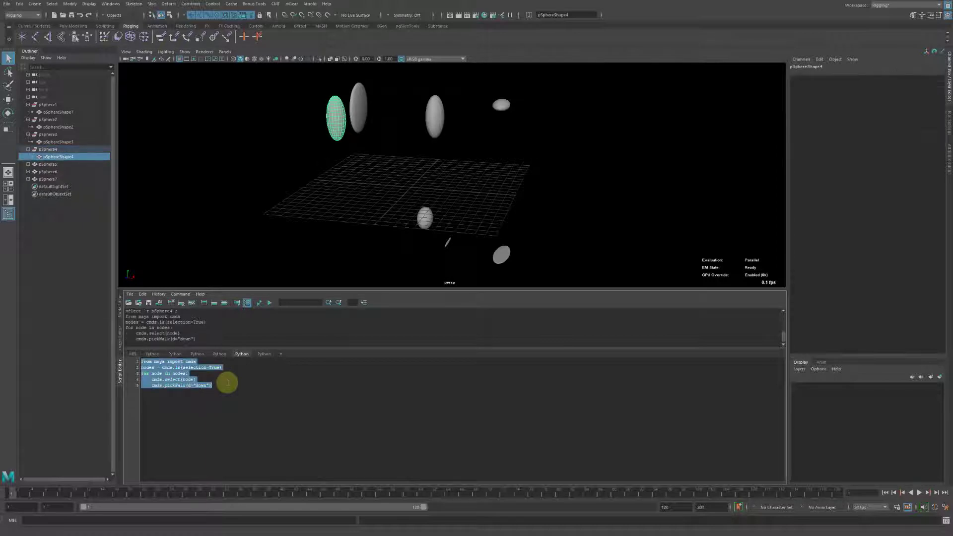
- Reselect pSphere1, pSphere6, pSphere5 and finally pSphere4 individually in the viewport
{"action": "mouse_move", "coordinate": [285, 141]}
{"action": "left_mouse_down", "text": "alt"}
{"action": "mouse_move", "coordinate": [311, 165]}
{"action": "mouse_move", "coordinate": [289, 175]}
{"action": "left_mouse_up", "text": "alt"}
{"action": "double_click", "coordinate": [173, 379]}
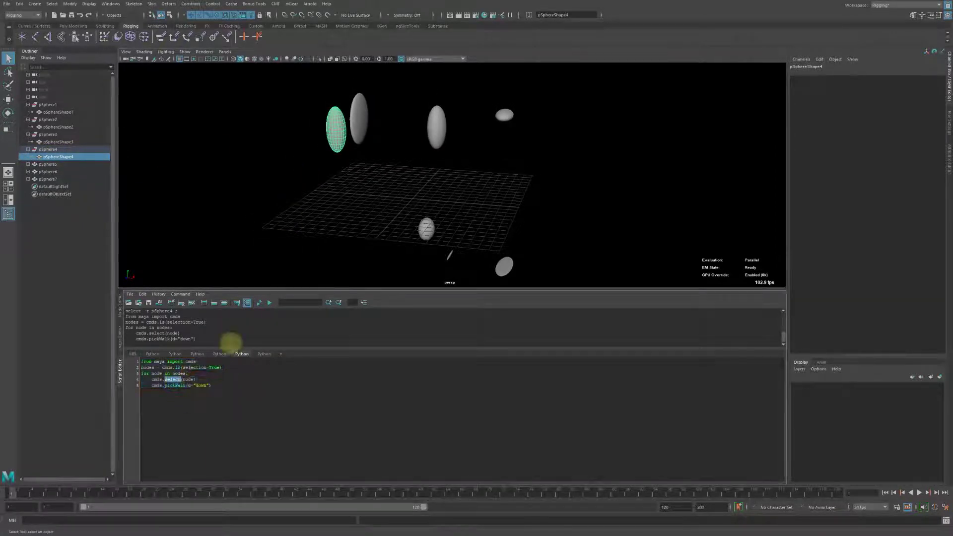
{"action": "mouse_move", "coordinate": [428, 193]}
{"action": "left_mouse_down", "text": "alt"}
{"action": "mouse_move", "coordinate": [341, 188]}
{"action": "mouse_move", "coordinate": [326, 163]}
{"action": "mouse_move", "coordinate": [362, 179]}
{"action": "mouse_move", "coordinate": [374, 166]}
{"action": "left_mouse_up", "text": "alt"}
{"action": "left_click", "coordinate": [330, 114]}
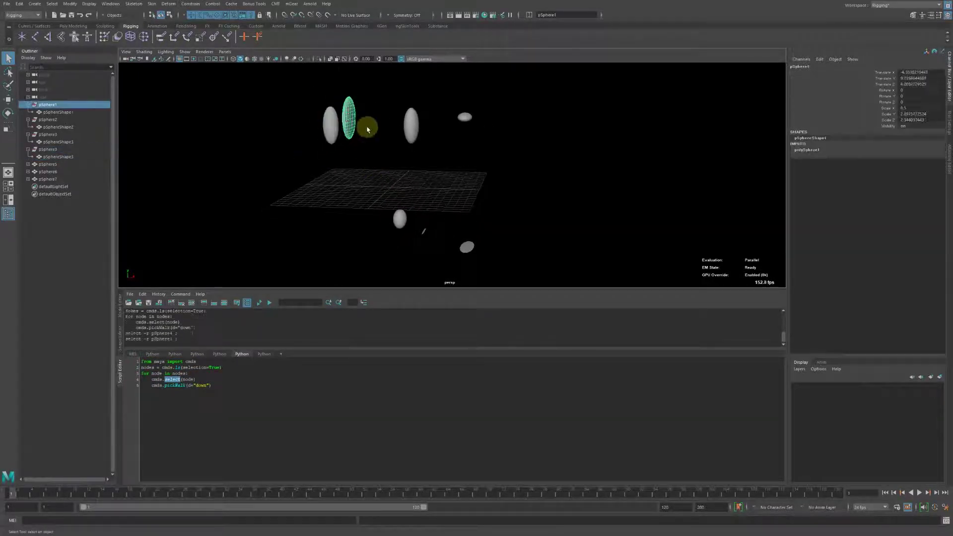
{"action": "left_click", "coordinate": [411, 114]}
{"action": "left_click", "coordinate": [399, 218]}
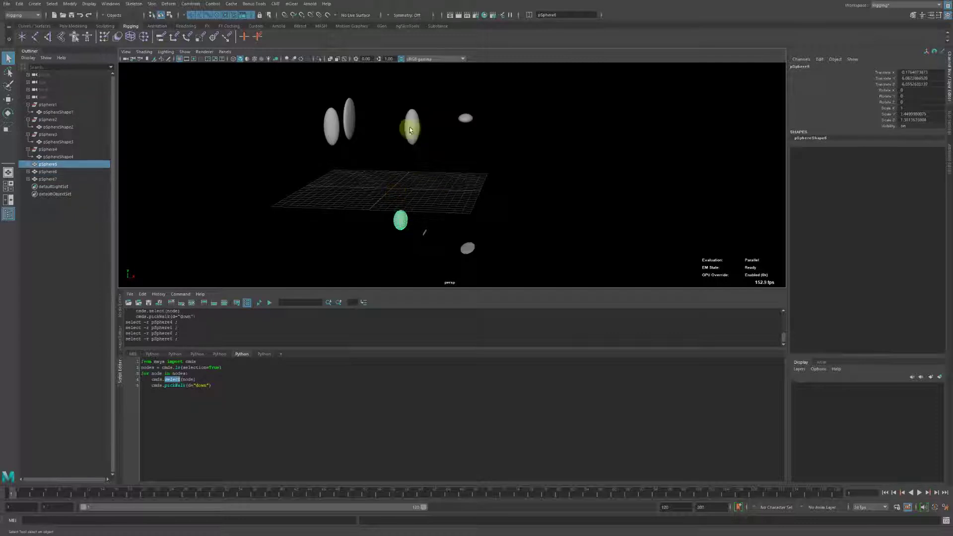
{"action": "left_click_drag", "start_coordinate": [373, 90], "coordinate": [424, 138]}
{"action": "left_click", "coordinate": [344, 101]}
{"action": "left_click", "coordinate": [332, 129]}
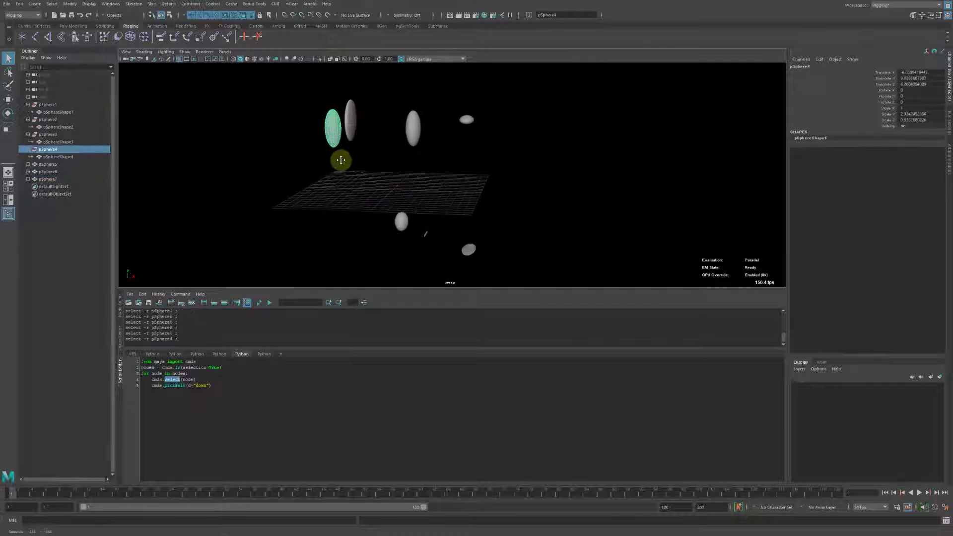
{"action": "mouse_move", "coordinate": [341, 159]}
{"action": "left_mouse_down", "text": "alt"}
{"action": "mouse_move", "coordinate": [360, 162]}
{"action": "mouse_move", "coordinate": [359, 154]}
{"action": "left_mouse_up", "text": "alt"}
{"action": "left_click", "coordinate": [213, 389]}
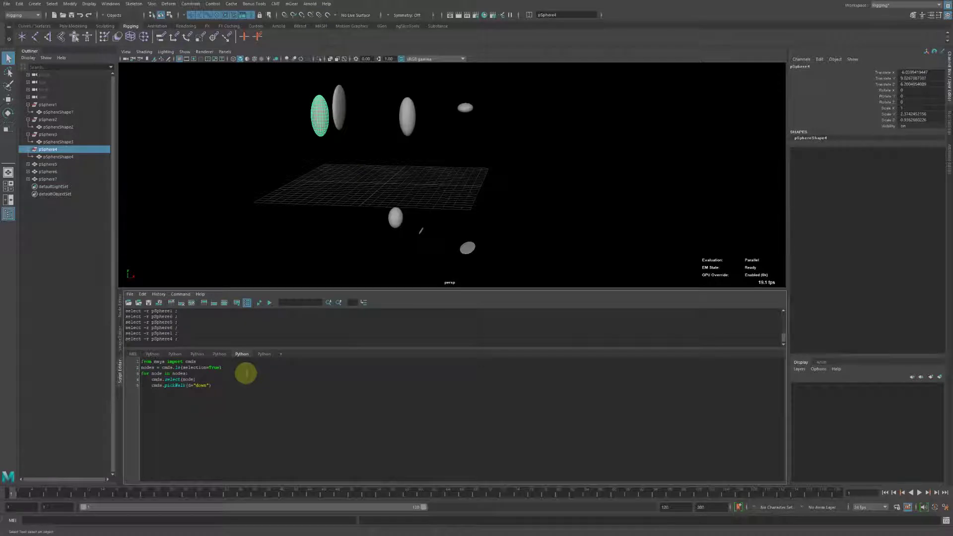
- Delete the pickWalk line and replace cmds.select(node) with cmds.listRelatives(node, shape=True)
{"action": "key", "text": "shift+Home"}
{"action": "key", "text": "BackSpace"}
{"action": "key", "text": "shift+Home"}
{"action": "type", "text": "cmds"}
{"action": "type", "text": "iv"}
{"action": "type", "text": "node, s"}
{"action": "type", "text": "hape=T"}
{"action": "type", "text": "rue"}
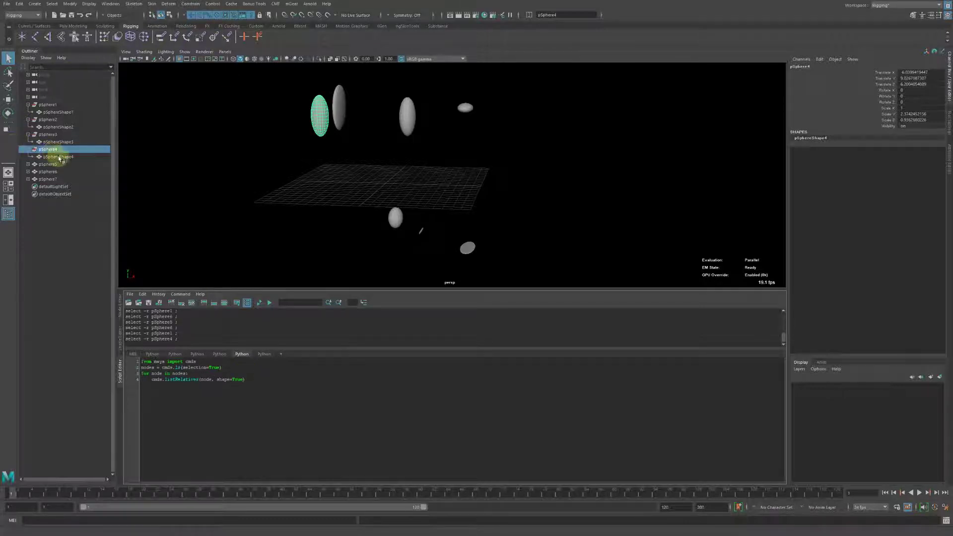
- Collapse the sphere entries in the Outliner and select pSphere1 through pSphere7
{"action": "left_click", "coordinate": [59, 157]}
{"action": "left_click", "coordinate": [59, 112]}
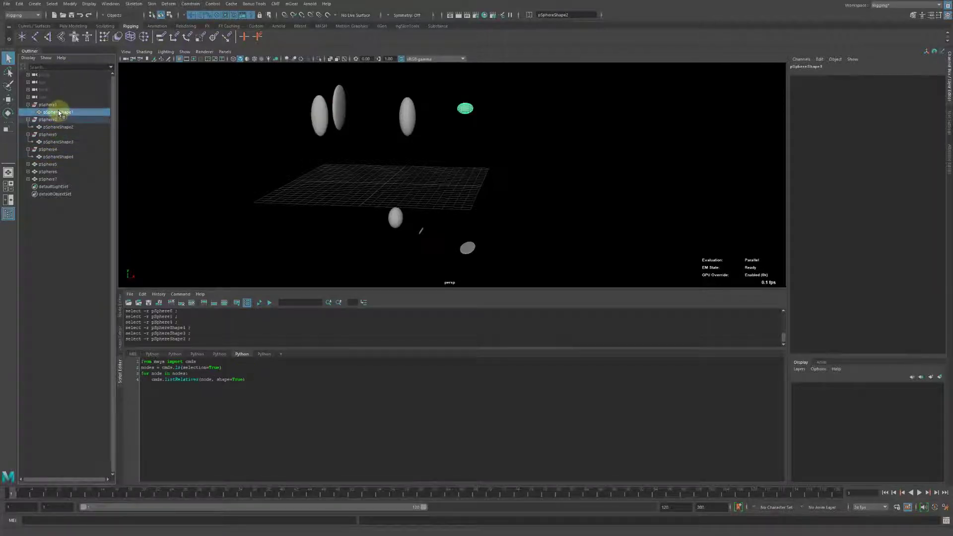
{"action": "left_click", "coordinate": [28, 105]}
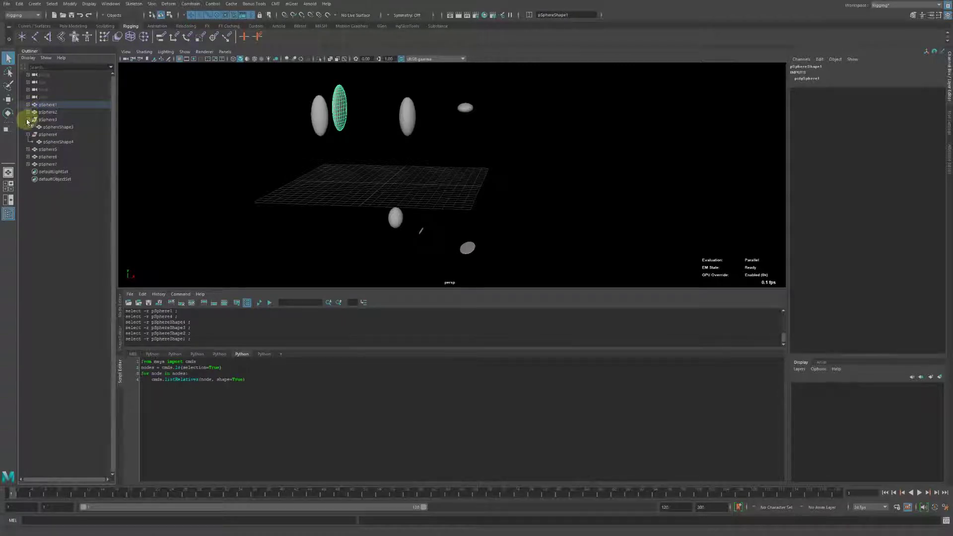
{"action": "left_click", "coordinate": [28, 119]}
{"action": "left_click", "coordinate": [45, 105]}
{"action": "left_click", "coordinate": [50, 150], "text": "shift"}
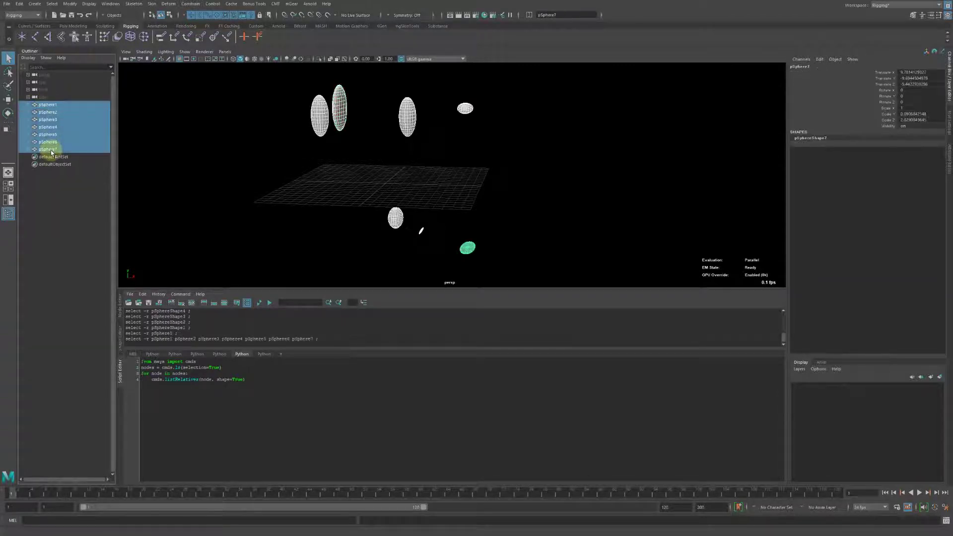
- Assign the listRelatives result to shape, add print(shape), and run the script
{"action": "left_click", "coordinate": [249, 383]}
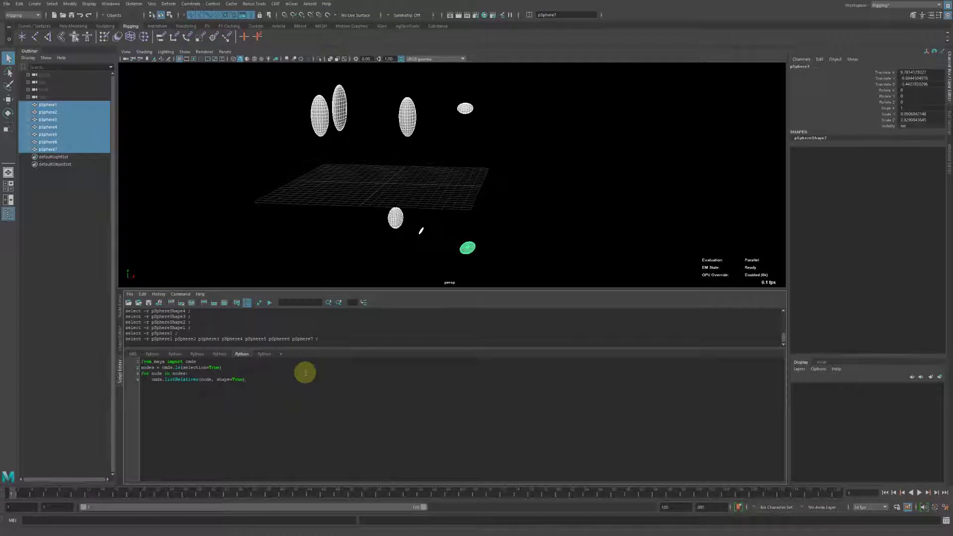
{"action": "key", "text": "Home"}
{"action": "type", "text": "shape ="}
{"action": "key", "text": "End"}
{"action": "type", "text": "print(shape"}
{"action": "type", "text": ")"}
{"action": "key", "text": "ctrl+a"}
{"action": "key", "text": "ctrl+Return"}
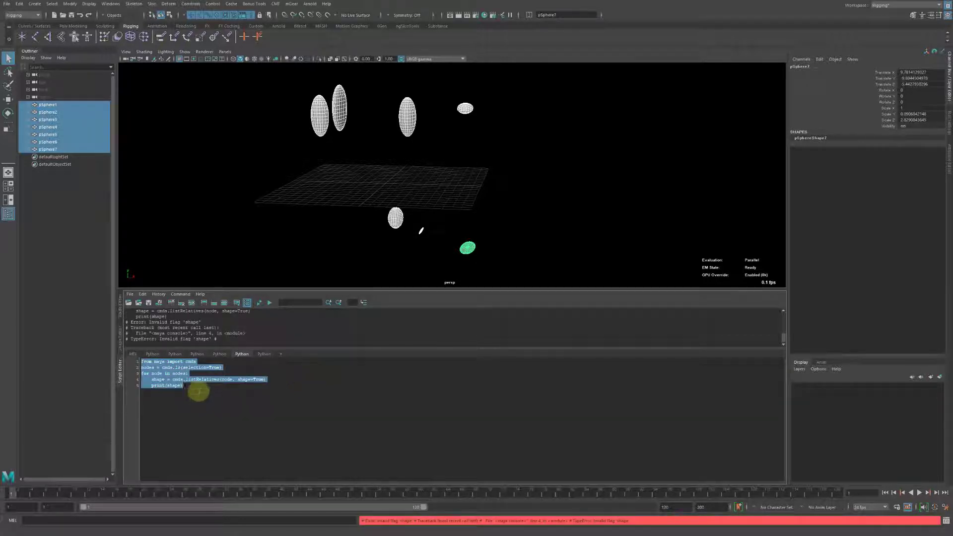
- Correct the flag to shapes=True and rerun, printing pSphereShape1 through pSphereShape7
{"action": "left_click", "coordinate": [196, 389]}
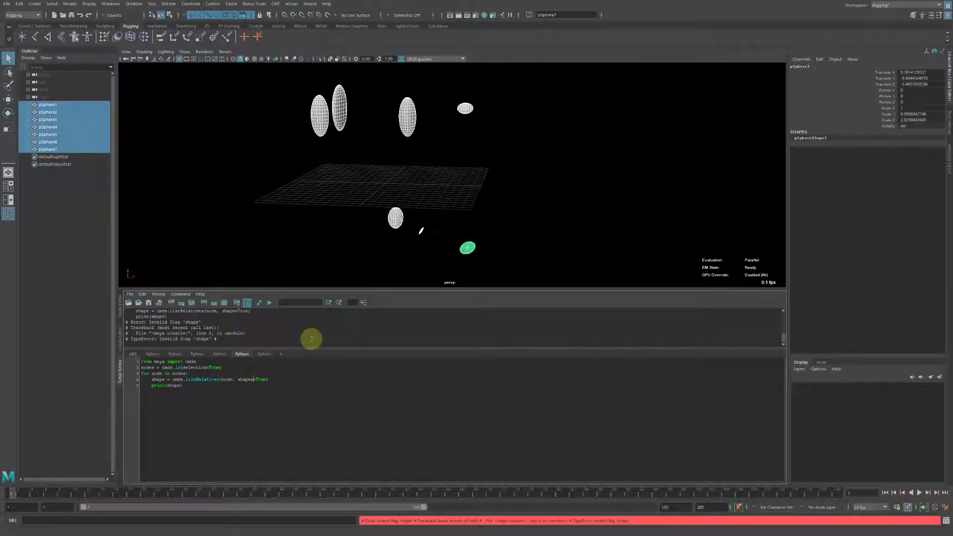
{"action": "type", "text": "s"}
{"action": "key", "text": "ctrl+a"}
{"action": "key", "text": "ctrl+Return"}
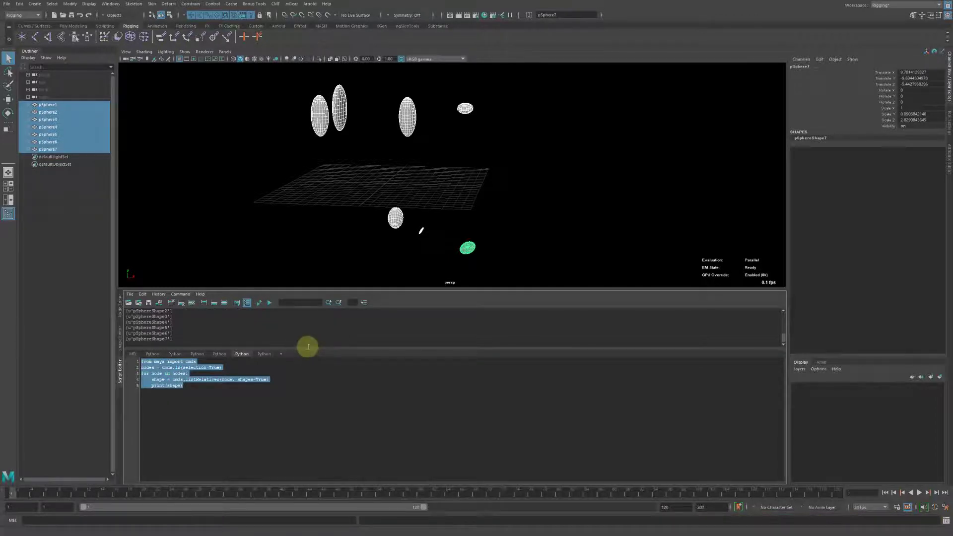
{"action": "left_click_drag", "start_coordinate": [308, 347], "coordinate": [308, 411]}
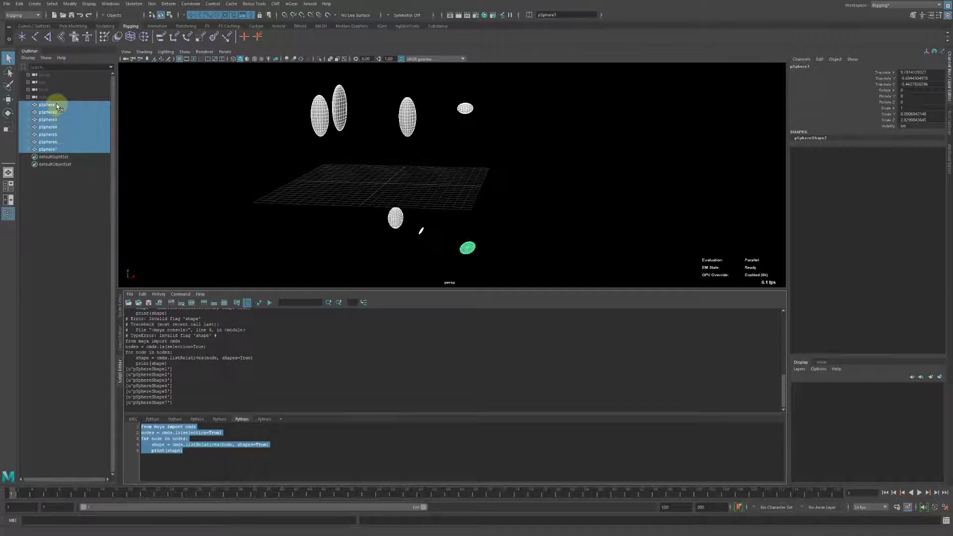
- Select only pSphere1 and delete the print(shape) line from the loop
{"action": "left_click", "coordinate": [56, 105]}
{"action": "mouse_move", "coordinate": [153, 136]}
{"action": "left_mouse_down", "text": "alt"}
{"action": "mouse_move", "coordinate": [224, 149]}
{"action": "mouse_move", "coordinate": [244, 202]}
{"action": "left_mouse_up", "text": "alt"}
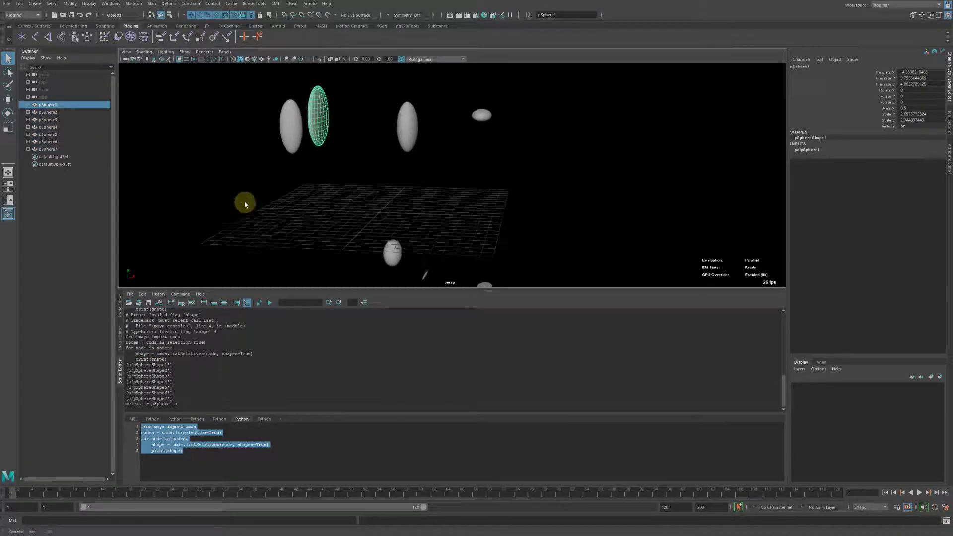
{"action": "left_click", "coordinate": [186, 463]}
{"action": "key", "text": "shift+Home"}
{"action": "key", "text": "BackSpace"}
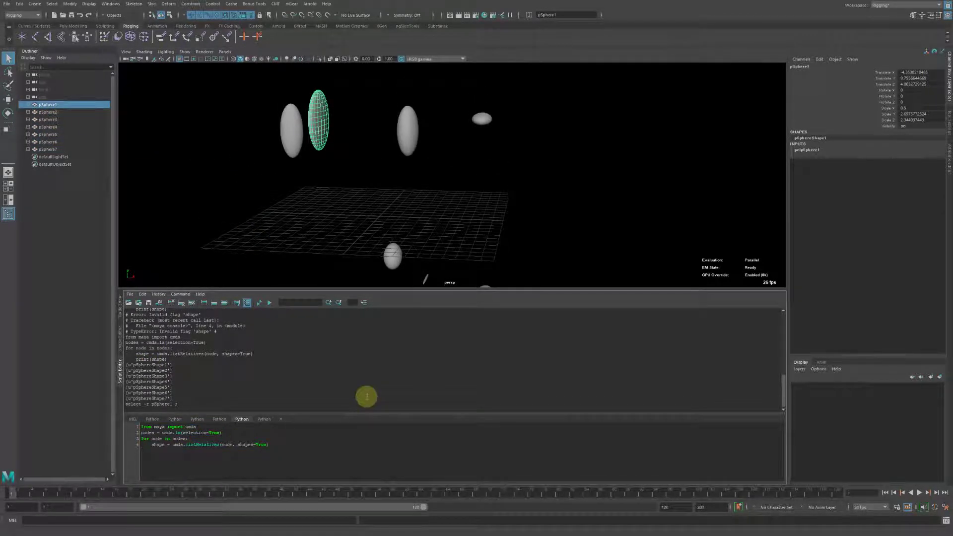
{"action": "mouse_move", "coordinate": [381, 117]}
{"action": "left_mouse_down", "text": "alt"}
{"action": "mouse_move", "coordinate": [419, 149]}
{"action": "mouse_move", "coordinate": [340, 170]}
{"action": "mouse_move", "coordinate": [351, 168]}
{"action": "left_mouse_up", "text": "alt"}
{"action": "left_click_drag", "start_coordinate": [207, 185], "coordinate": [223, 189], "text": "alt"}
- Bring up Maya's Python command reference in the help browser and position its window
{"action": "key", "text": "space"}
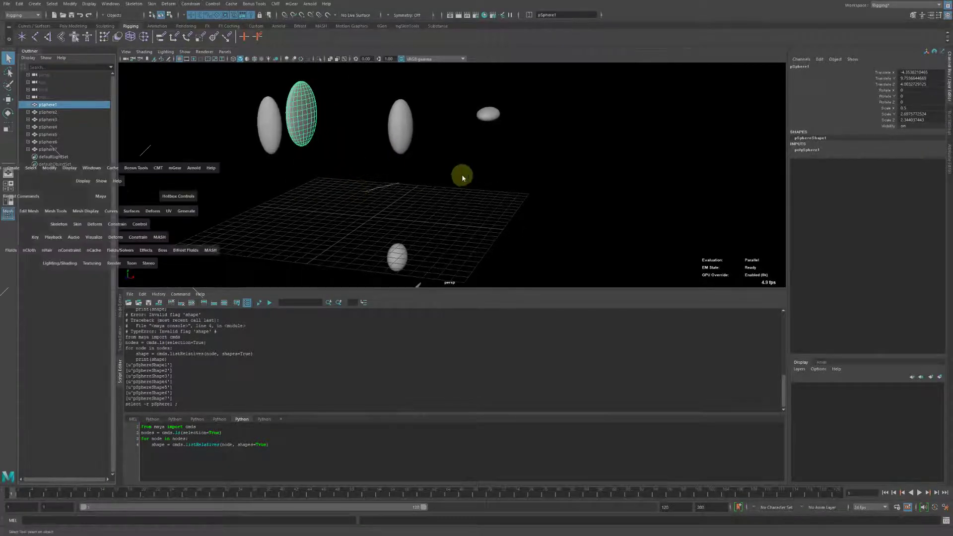
{"action": "mouse_move", "coordinate": [383, 172]}
{"action": "left_mouse_down"}
{"action": "mouse_move", "coordinate": [682, 124]}
{"action": "mouse_move", "coordinate": [735, 104]}
{"action": "left_mouse_up"}
{"action": "left_click_drag", "start_coordinate": [519, 170], "coordinate": [506, 208], "text": "alt"}
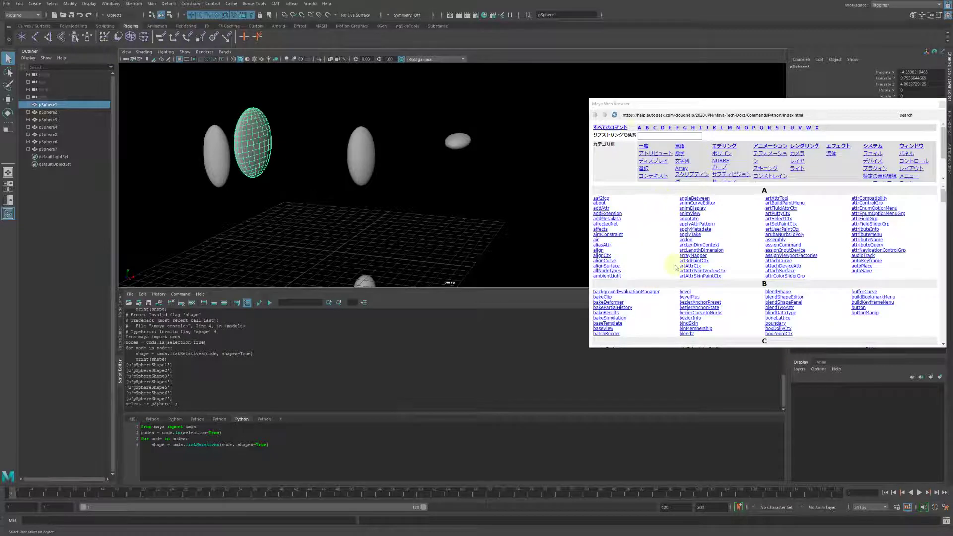
{"action": "left_click_drag", "start_coordinate": [634, 103], "coordinate": [618, 141]}
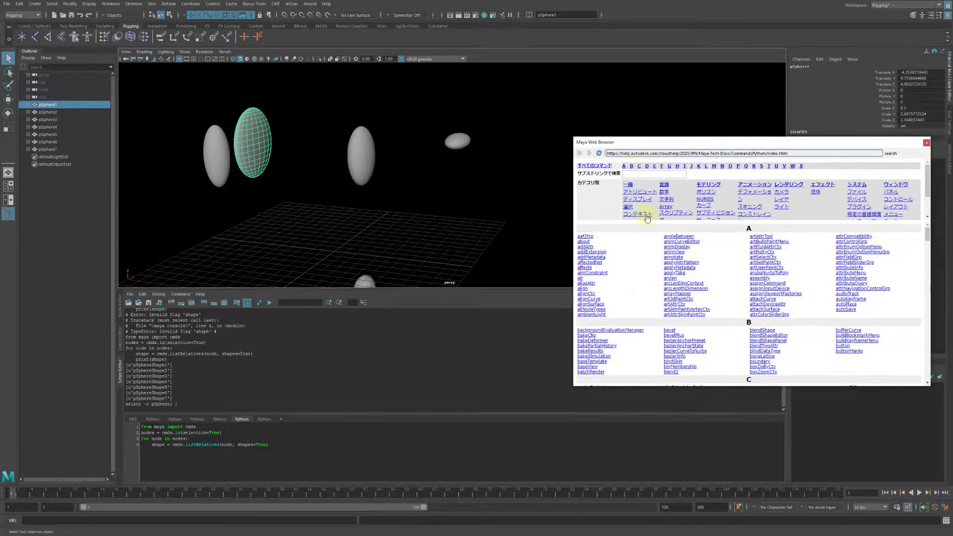
{"action": "scroll", "coordinate": [643, 294], "scroll_direction": "down", "scroll_amount": 3}
{"action": "scroll", "coordinate": [643, 294], "scroll_direction": "down", "scroll_amount": 4}
{"action": "left_click_drag", "start_coordinate": [464, 213], "coordinate": [538, 211], "text": "alt"}
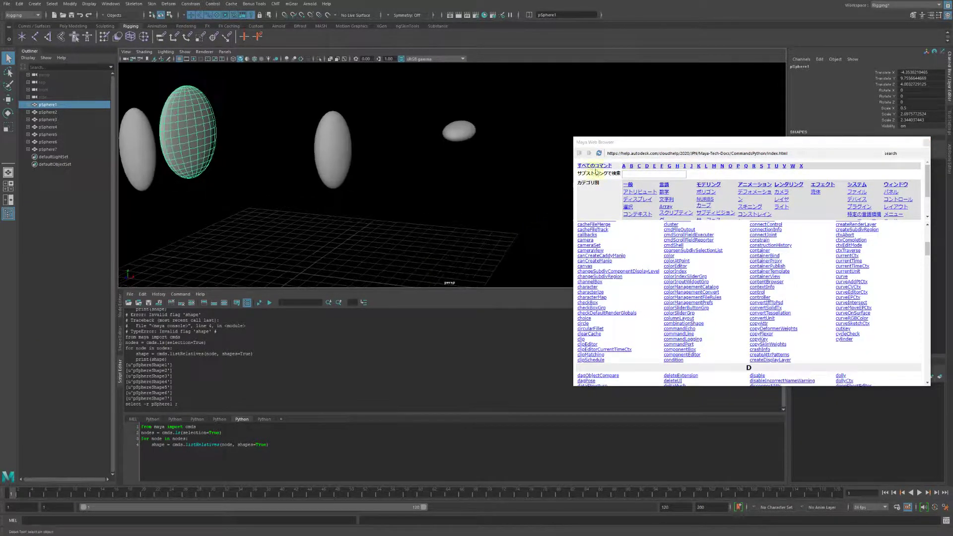
{"action": "left_click_drag", "start_coordinate": [609, 146], "coordinate": [615, 108]}
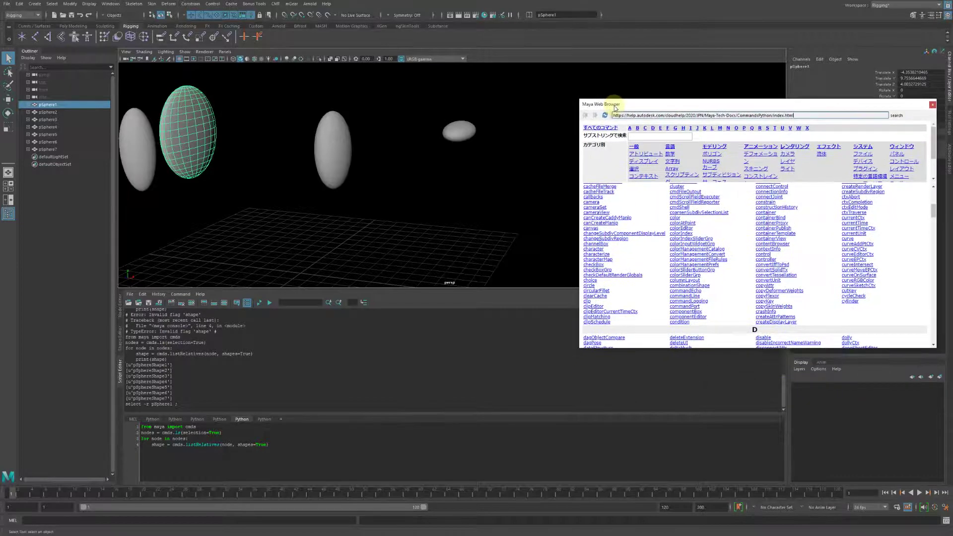
{"action": "right_click_drag", "start_coordinate": [485, 193], "coordinate": [502, 204], "text": "alt"}
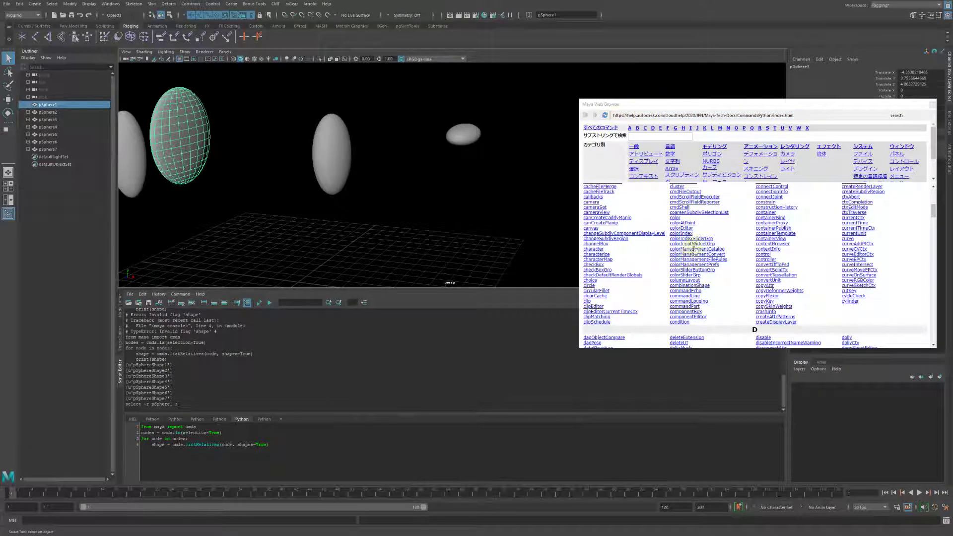
{"action": "scroll", "coordinate": [715, 293], "scroll_direction": "down", "scroll_amount": 2}
{"action": "scroll", "coordinate": [715, 292], "scroll_direction": "down", "scroll_amount": 3}
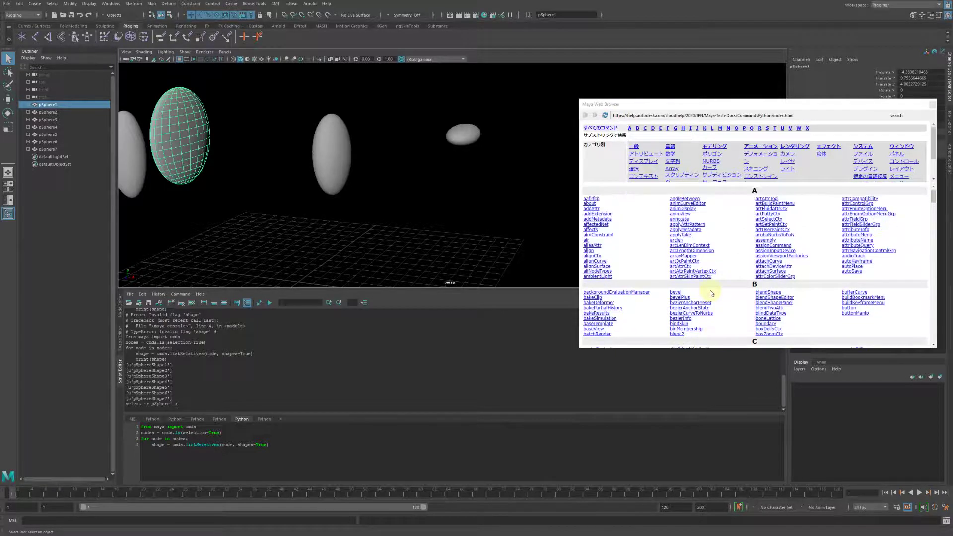
{"action": "scroll", "coordinate": [713, 281], "scroll_direction": "up", "scroll_amount": 3}
{"action": "scroll", "coordinate": [745, 226], "scroll_direction": "down", "scroll_amount": 3}
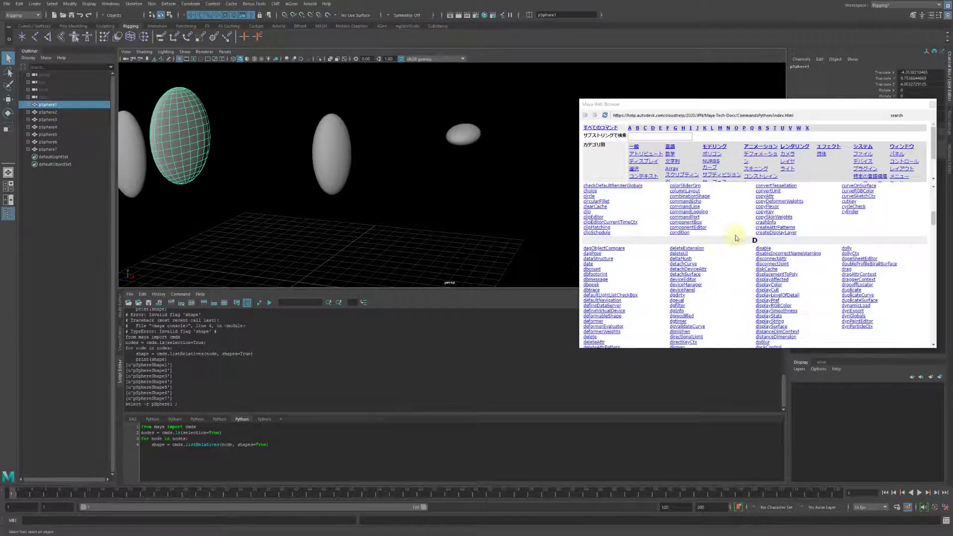
- Search 'listRelat' and read through the listRelatives help page's flags
{"action": "left_click", "coordinate": [656, 135]}
{"action": "type", "text": "listR"}
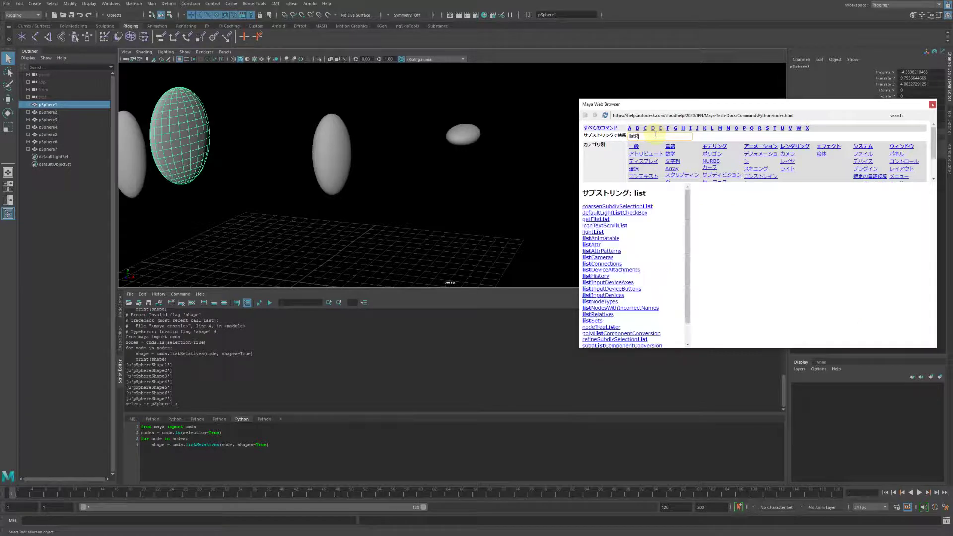
{"action": "type", "text": "elat"}
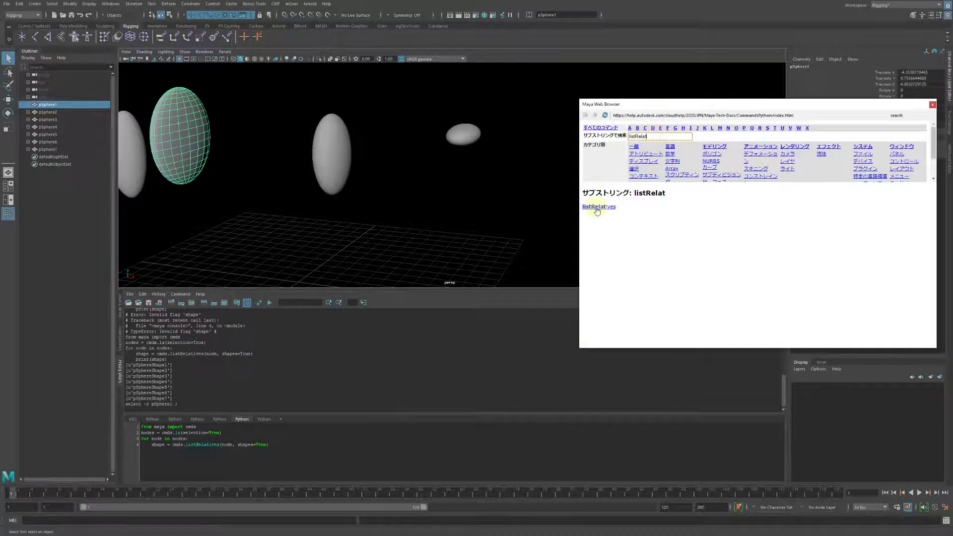
{"action": "left_click", "coordinate": [598, 211]}
{"action": "scroll", "coordinate": [696, 219], "scroll_direction": "down", "scroll_amount": 5}
{"action": "scroll", "coordinate": [730, 231], "scroll_direction": "down", "scroll_amount": 5}
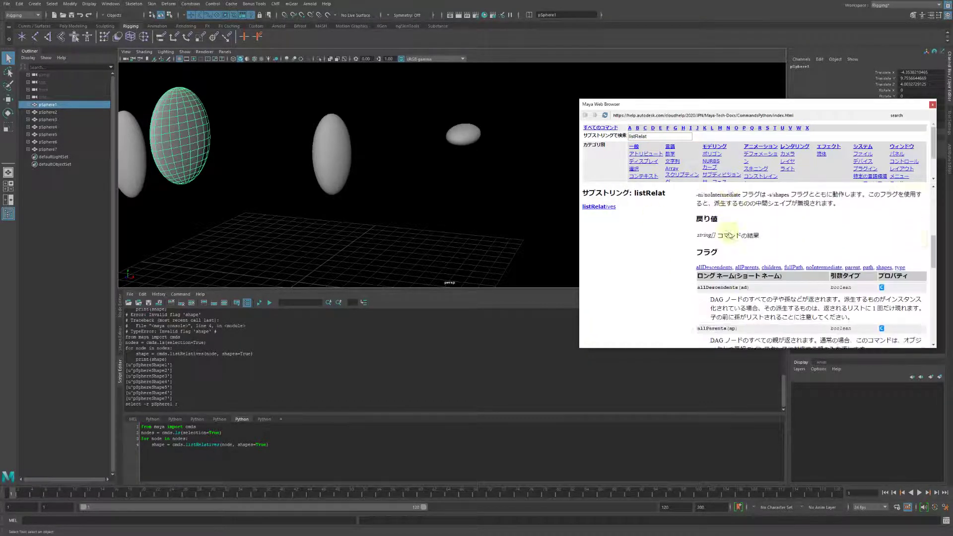
{"action": "scroll", "coordinate": [730, 231], "scroll_direction": "down", "scroll_amount": 3}
{"action": "scroll", "coordinate": [730, 236], "scroll_direction": "down", "scroll_amount": 2}
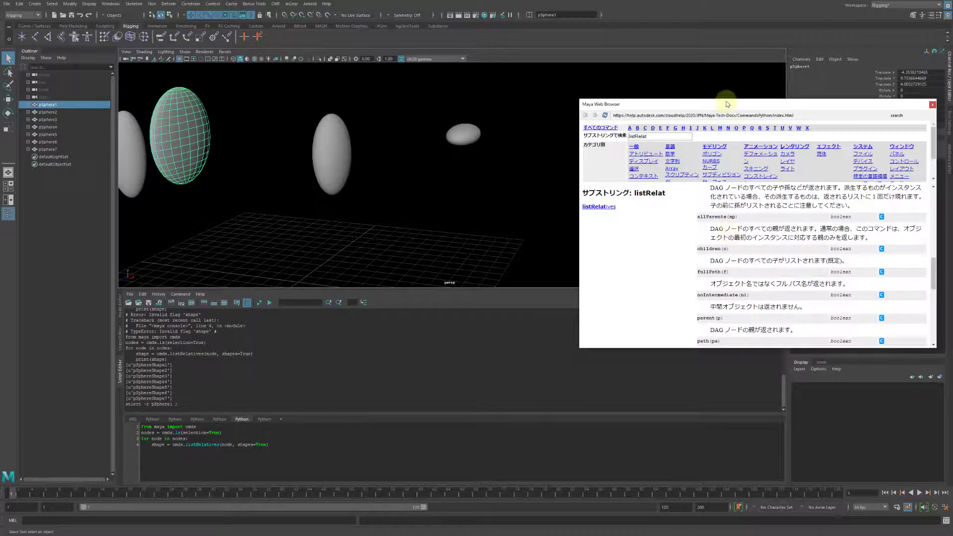
{"action": "left_click_drag", "start_coordinate": [727, 98], "coordinate": [728, 36]}
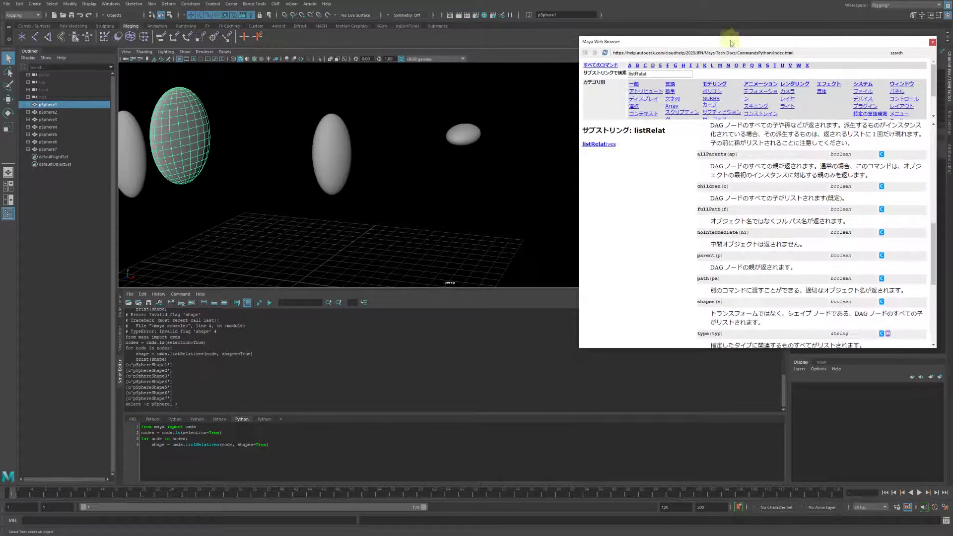
{"action": "scroll", "coordinate": [748, 280], "scroll_direction": "down", "scroll_amount": 2}
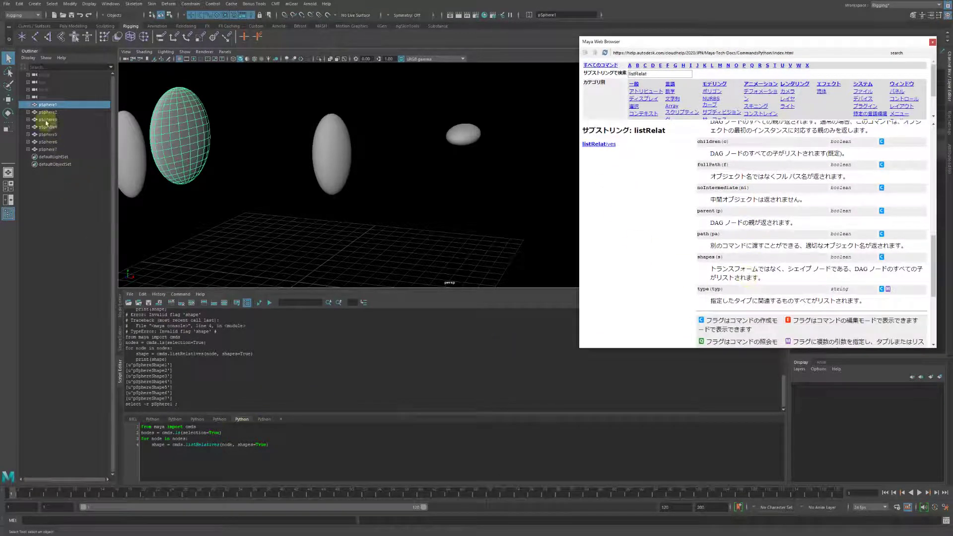
- Select pSphereShape1, find the parent flag in the help, and highlight shapes in the script
{"action": "left_click", "coordinate": [28, 104]}
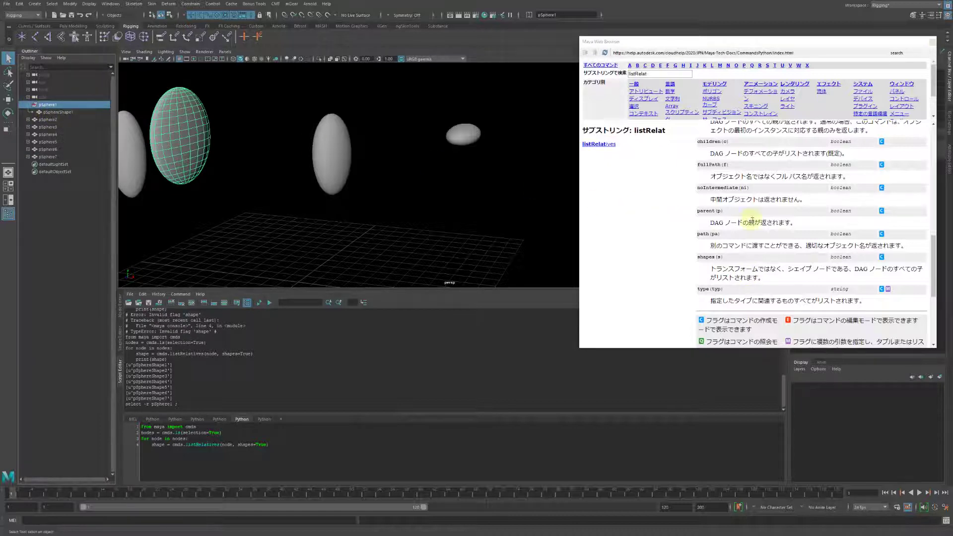
{"action": "scroll", "coordinate": [752, 221], "scroll_direction": "up", "scroll_amount": 1}
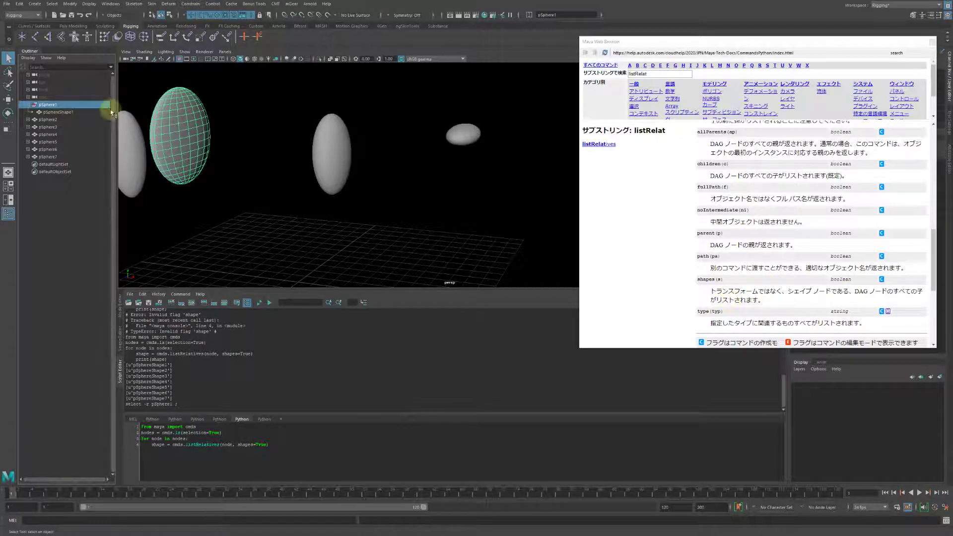
{"action": "left_click", "coordinate": [64, 115]}
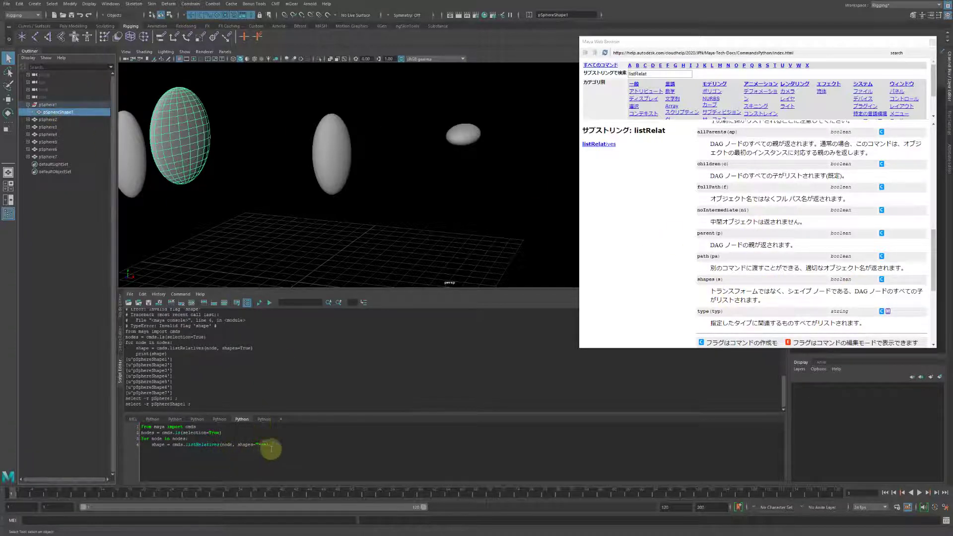
{"action": "scroll", "coordinate": [775, 242], "scroll_direction": "up", "scroll_amount": 2}
{"action": "scroll", "coordinate": [776, 242], "scroll_direction": "up", "scroll_amount": 2}
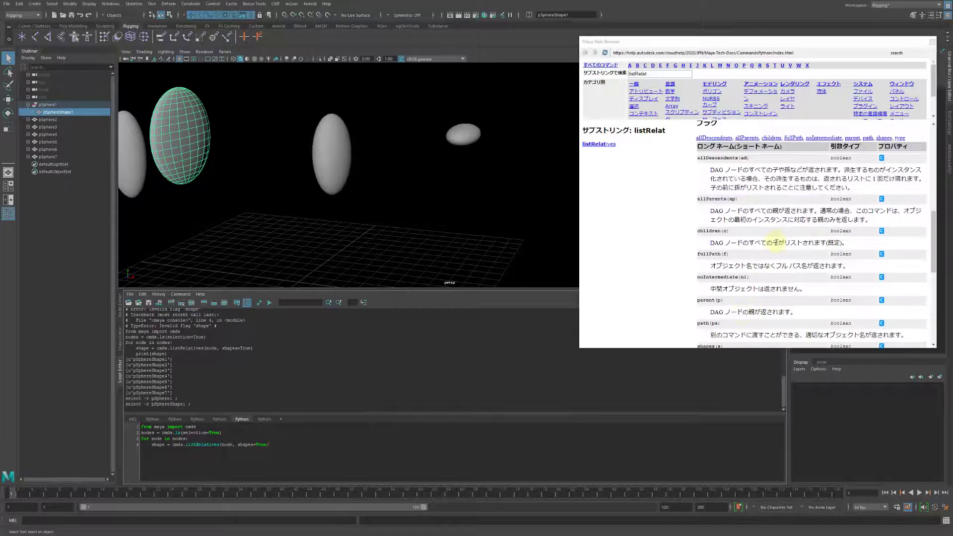
{"action": "scroll", "coordinate": [777, 244], "scroll_direction": "down", "scroll_amount": 2}
{"action": "left_click_drag", "start_coordinate": [705, 278], "coordinate": [725, 279]}
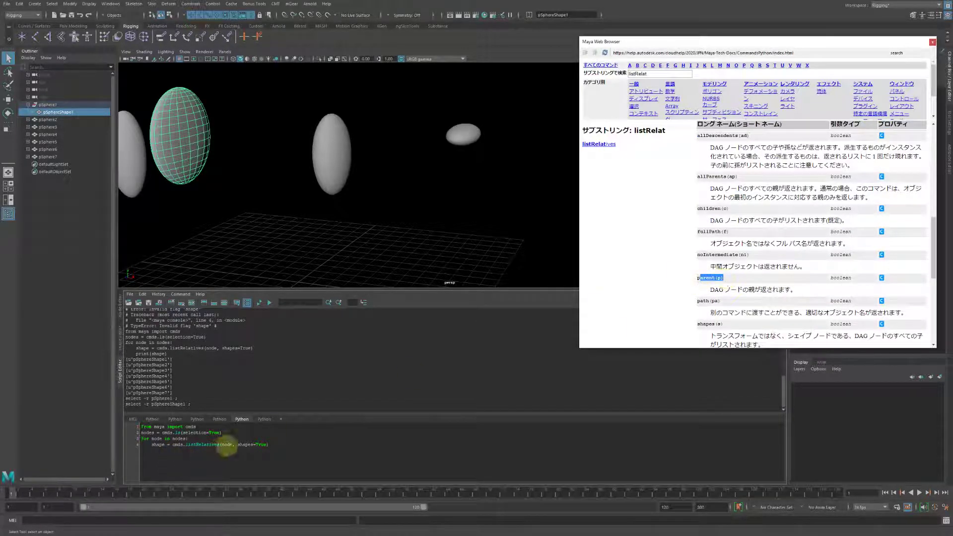
{"action": "double_click", "coordinate": [240, 445]}
{"action": "type", "text": "parent"}
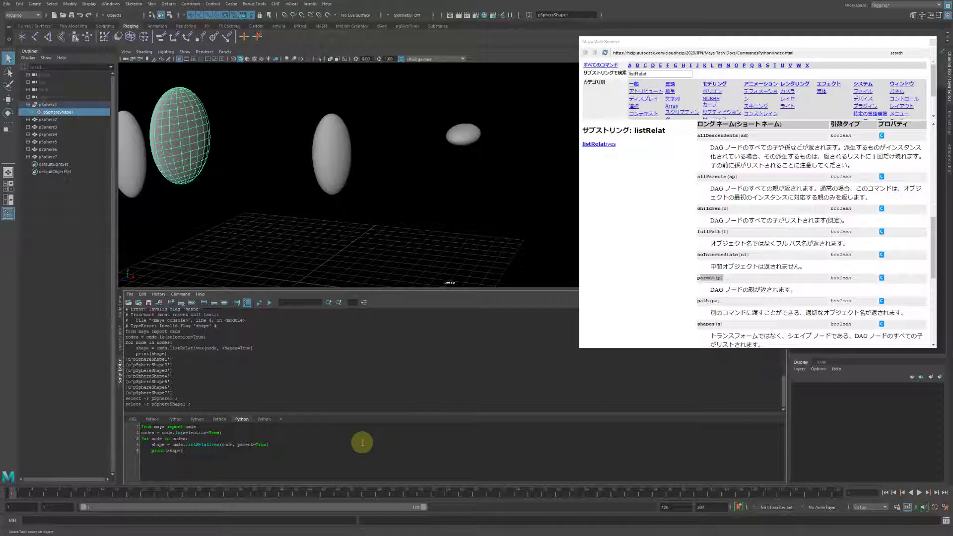
- Run the parent=True loop, rename its variable to parent, rerun, and select pSphere1
{"action": "key", "text": "ctrl+Return"}
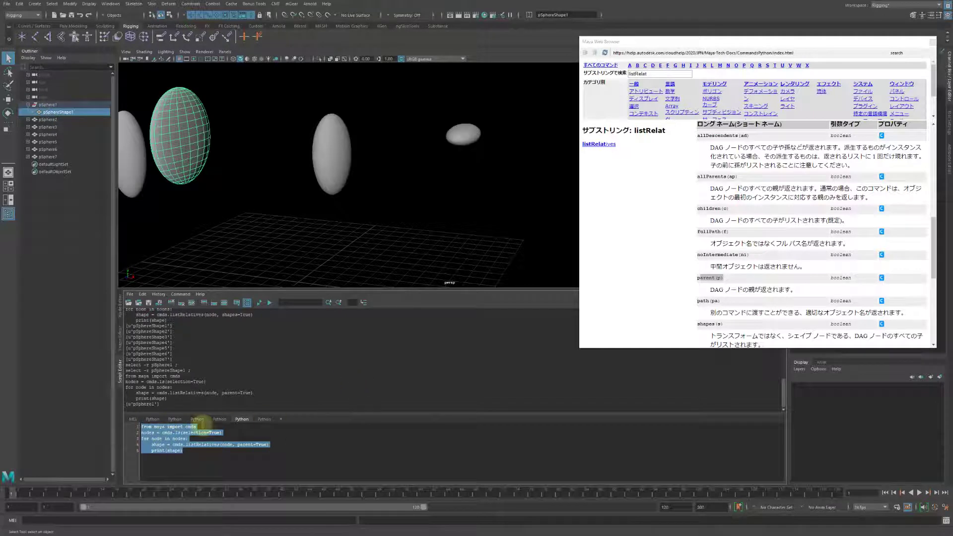
{"action": "left_click", "coordinate": [153, 445]}
{"action": "type", "text": "parent"}
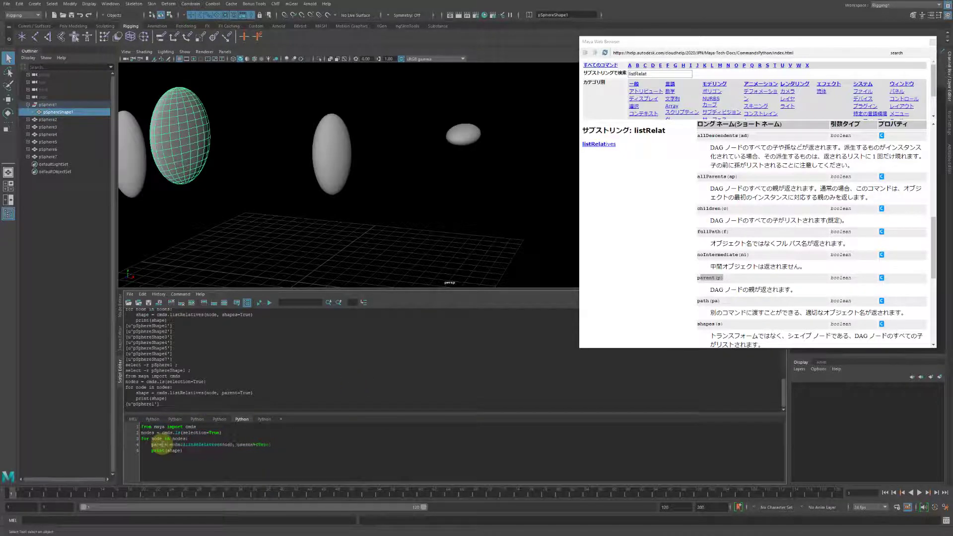
{"action": "double_click", "coordinate": [174, 451]}
{"action": "type", "text": "parent"}
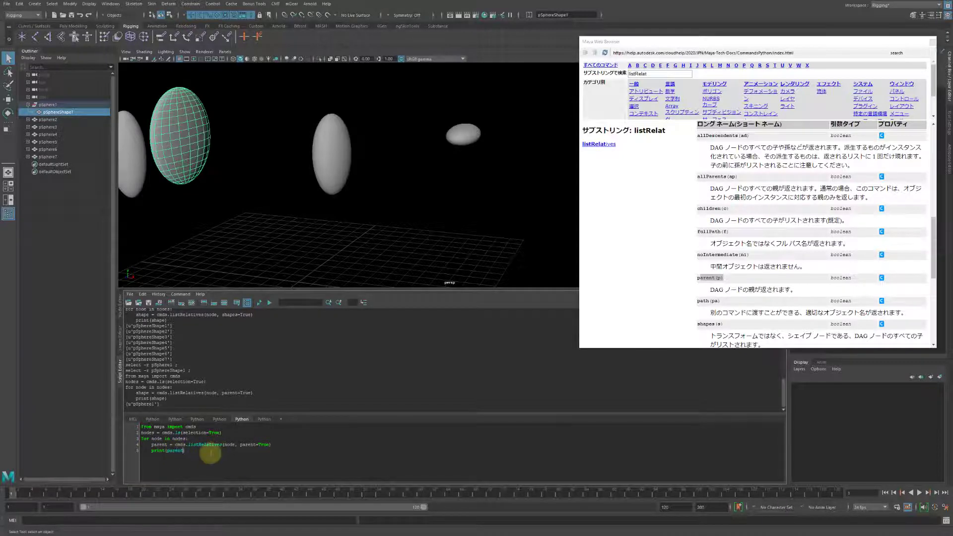
{"action": "key", "text": "ctrl+a"}
{"action": "key", "text": "ctrl+Return"}
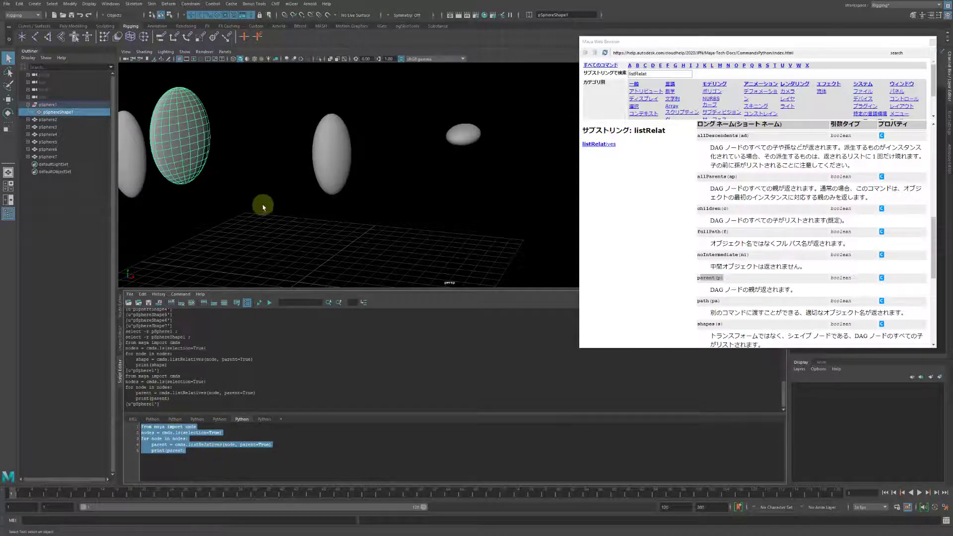
{"action": "mouse_move", "coordinate": [262, 206]}
{"action": "left_mouse_down", "text": "alt"}
{"action": "mouse_move", "coordinate": [132, 173]}
{"action": "mouse_move", "coordinate": [106, 125]}
{"action": "mouse_move", "coordinate": [73, 120]}
{"action": "left_mouse_up", "text": "alt"}
{"action": "left_click", "coordinate": [49, 105]}
- Select pSphere1–7 and walk down to their shapes, then undo and clear the selection
{"action": "left_click", "coordinate": [52, 157], "text": "shift"}
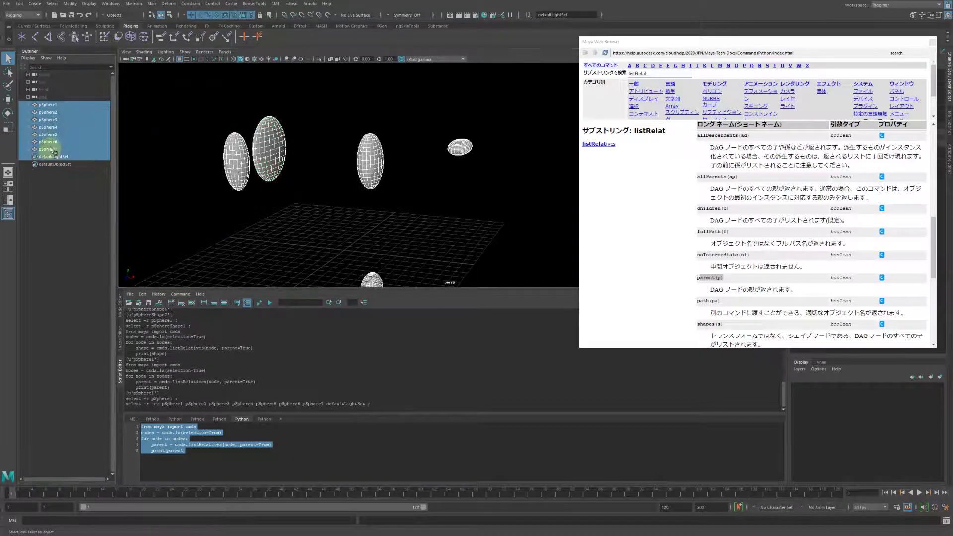
{"action": "left_click", "coordinate": [55, 104]}
{"action": "left_click", "coordinate": [58, 150], "text": "shift"}
{"action": "key", "text": "Down"}
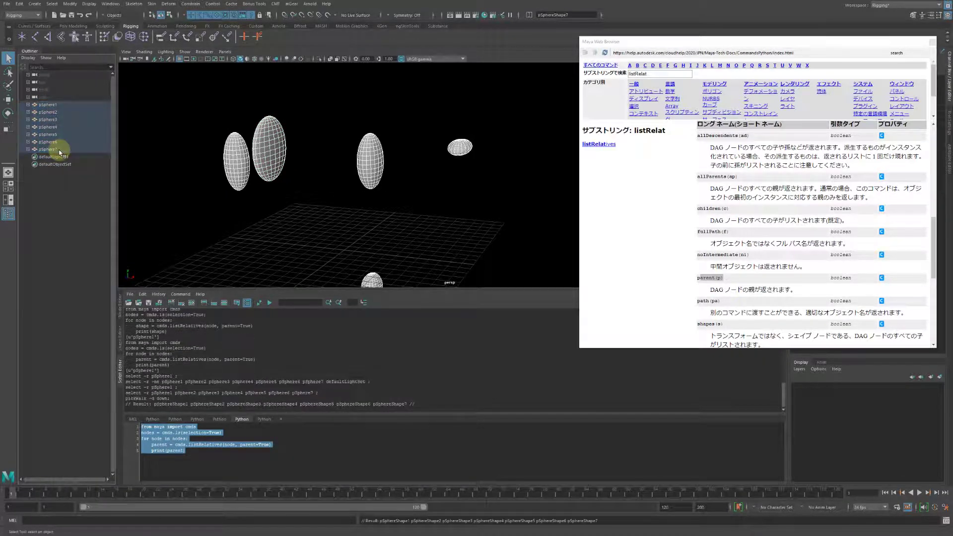
{"action": "mouse_move", "coordinate": [290, 245]}
{"action": "left_mouse_down", "text": "alt"}
{"action": "mouse_move", "coordinate": [139, 125]}
{"action": "mouse_move", "coordinate": [175, 137]}
{"action": "mouse_move", "coordinate": [123, 123]}
{"action": "left_mouse_up", "text": "alt"}
{"action": "key", "text": "ctrl+z"}
{"action": "left_click", "coordinate": [155, 123]}
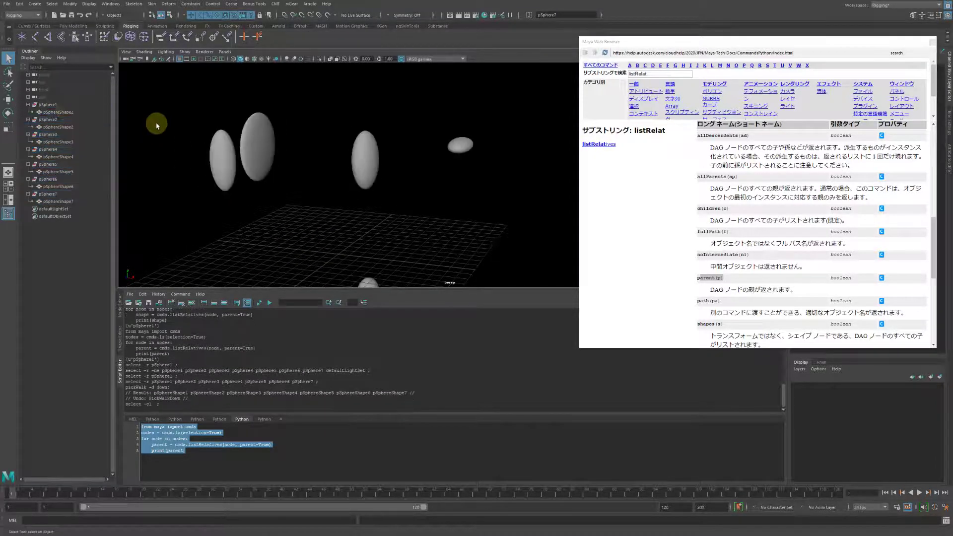
- Ctrl-select pSphere1 through pSphere7 and pickWalk down to pSphereShape1–7
{"action": "left_click", "coordinate": [47, 105]}
{"action": "left_click", "coordinate": [52, 135], "text": "ctrl"}
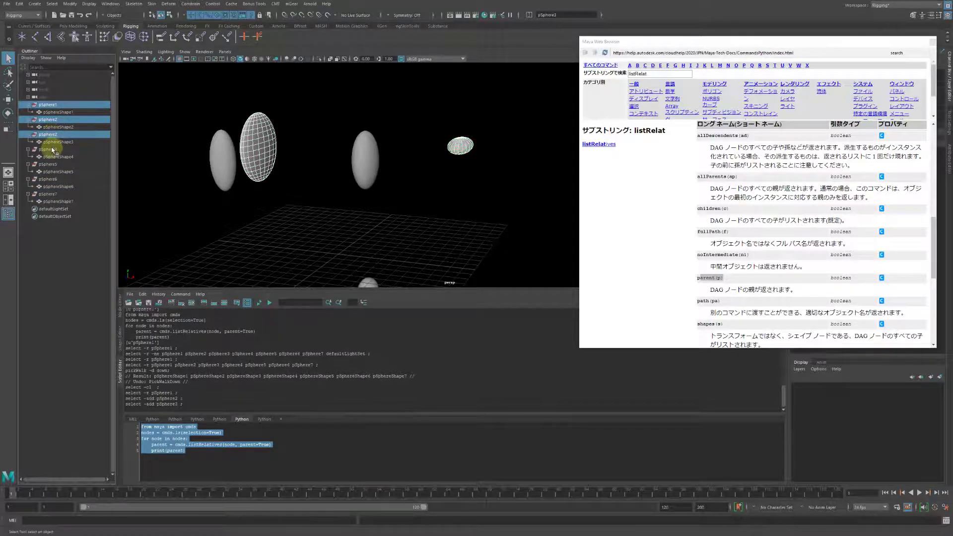
{"action": "left_click", "coordinate": [52, 165], "text": "ctrl"}
{"action": "left_click", "coordinate": [56, 198], "text": "ctrl"}
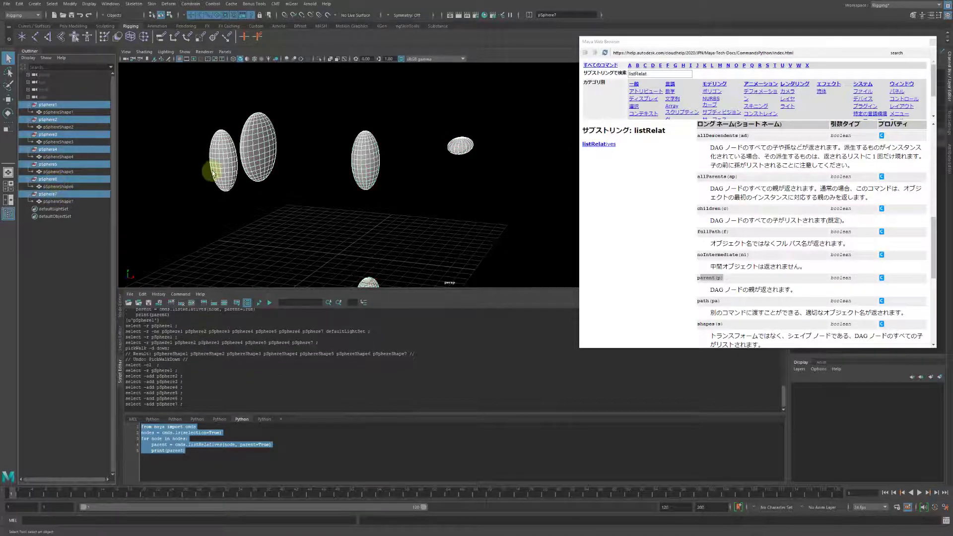
{"action": "mouse_move", "coordinate": [213, 170]}
{"action": "right_mouse_down", "text": "alt"}
{"action": "mouse_move", "coordinate": [301, 182]}
{"action": "mouse_move", "coordinate": [268, 175]}
{"action": "right_mouse_up", "text": "alt"}
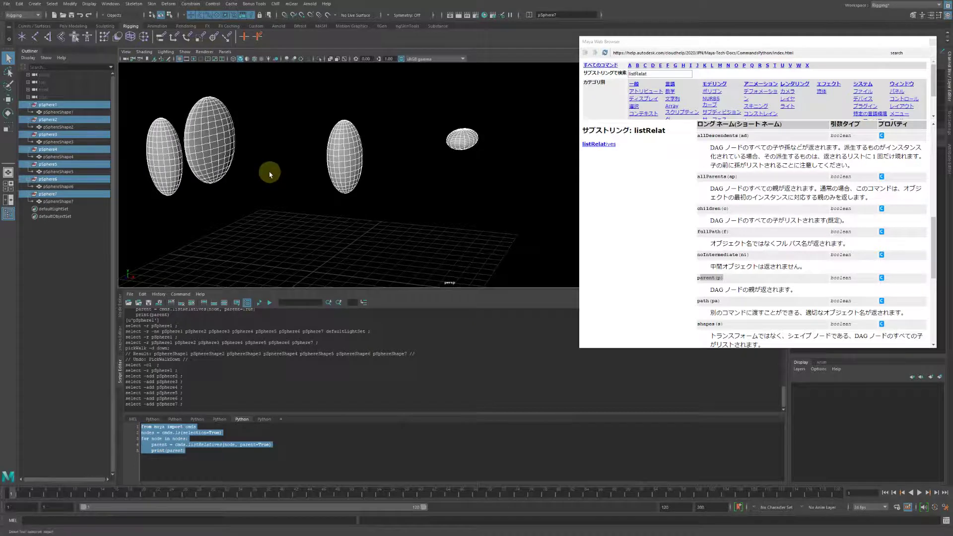
{"action": "key", "text": "Down"}
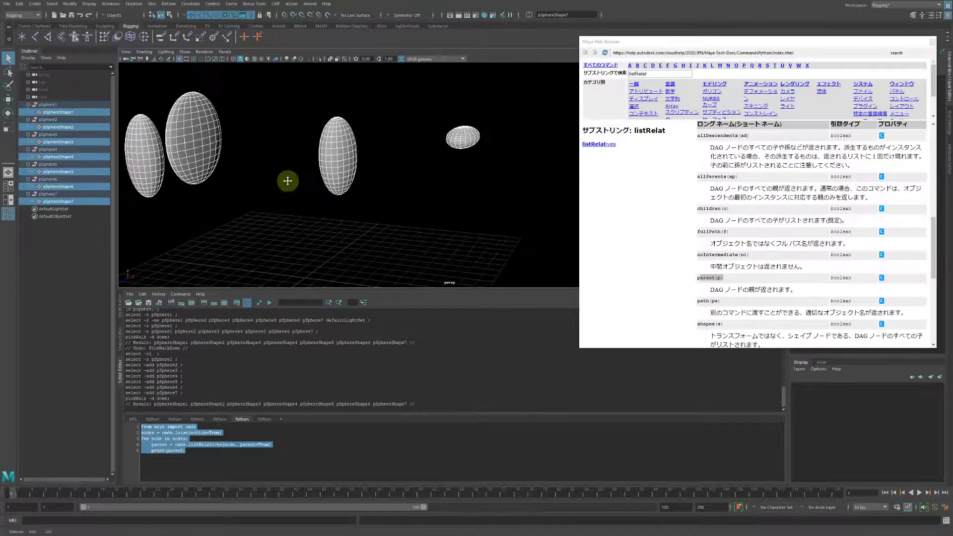
{"action": "right_click_drag", "start_coordinate": [270, 173], "coordinate": [324, 194], "text": "alt"}
{"action": "mouse_move", "coordinate": [330, 182]}
{"action": "middle_mouse_down", "text": "alt"}
{"action": "mouse_move", "coordinate": [298, 220]}
{"action": "mouse_move", "coordinate": [328, 214]}
{"action": "middle_mouse_up", "text": "alt"}
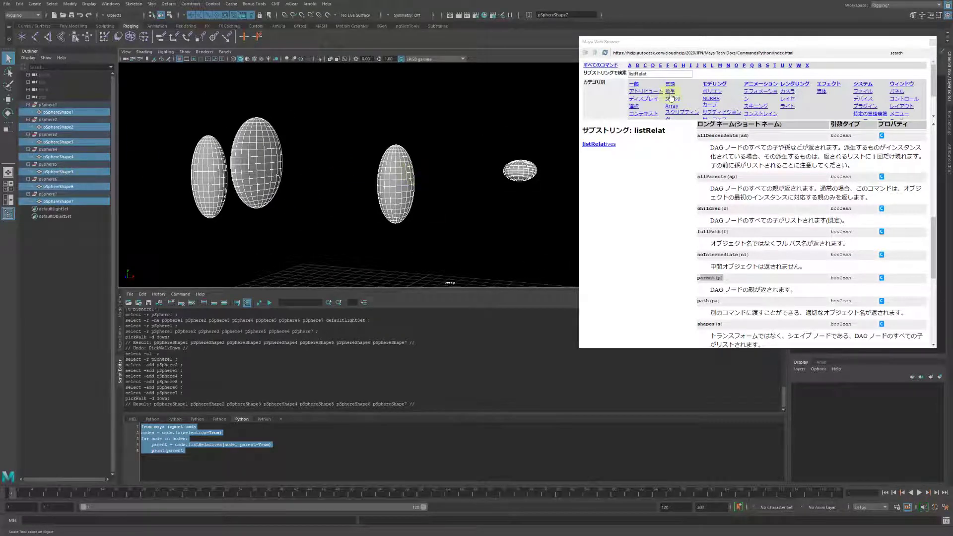
- Change the command search from 'listRelat' to 'poly' and open the polyEvaluate help page
{"action": "double_click", "coordinate": [654, 74]}
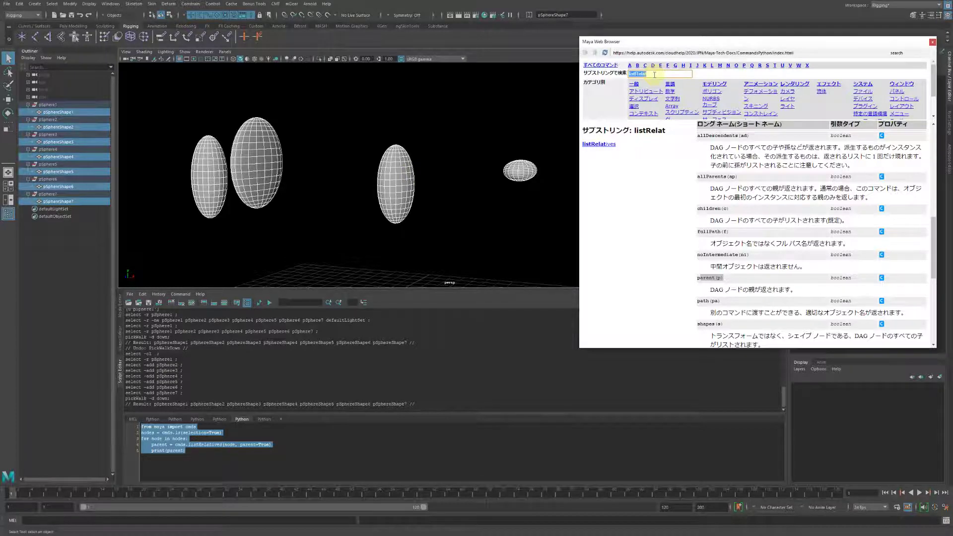
{"action": "type", "text": "xfoly"}
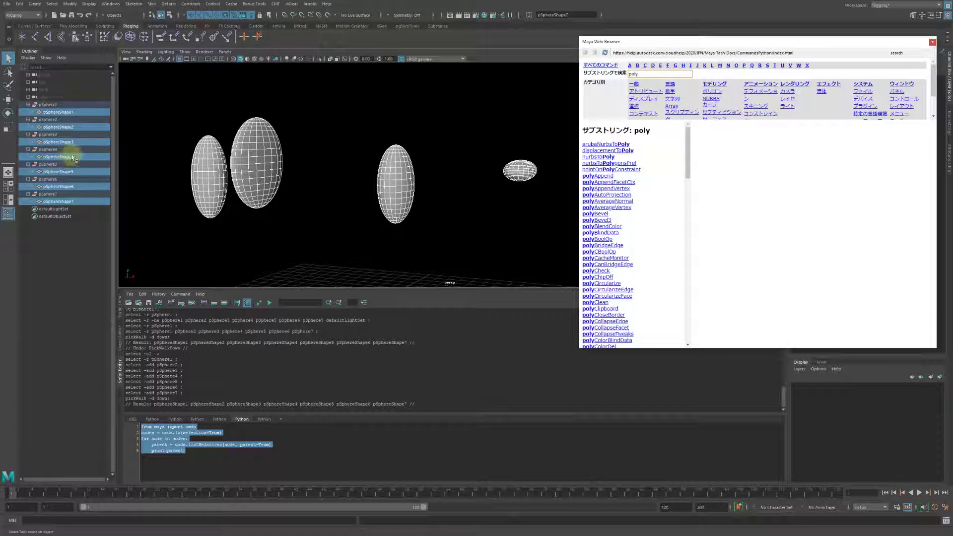
{"action": "scroll", "coordinate": [601, 172], "scroll_direction": "down", "scroll_amount": 3}
{"action": "scroll", "coordinate": [603, 170], "scroll_direction": "down", "scroll_amount": 3}
{"action": "scroll", "coordinate": [602, 171], "scroll_direction": "down", "scroll_amount": 3}
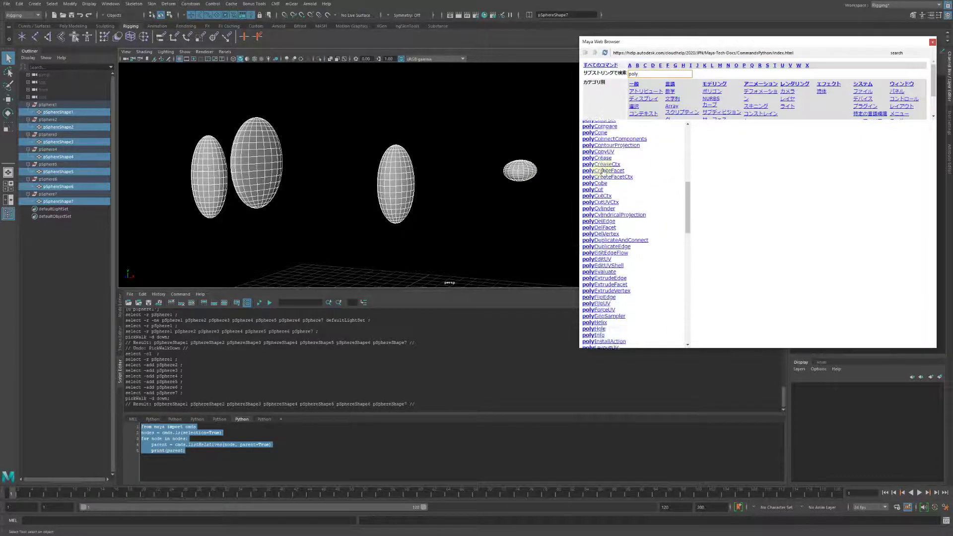
{"action": "scroll", "coordinate": [603, 170], "scroll_direction": "down", "scroll_amount": 3}
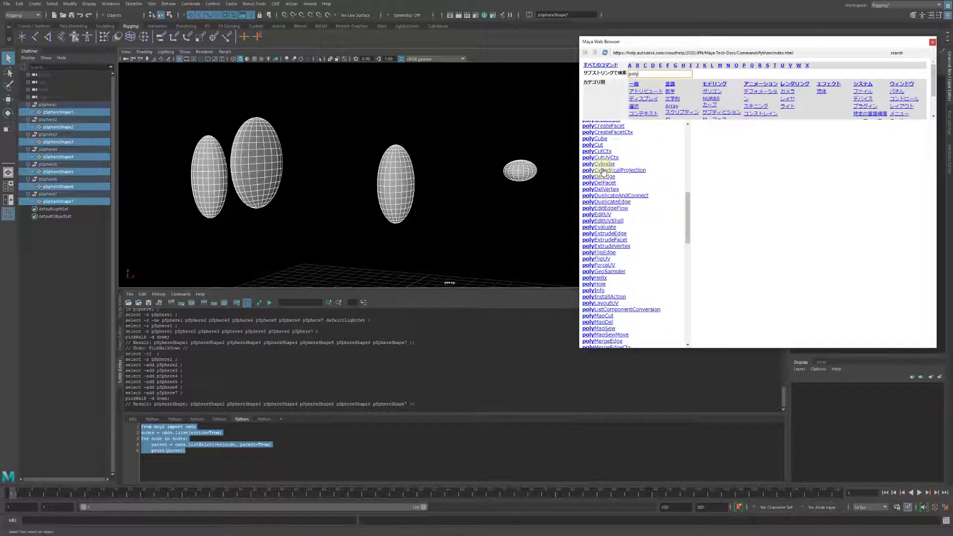
{"action": "left_click", "coordinate": [615, 227]}
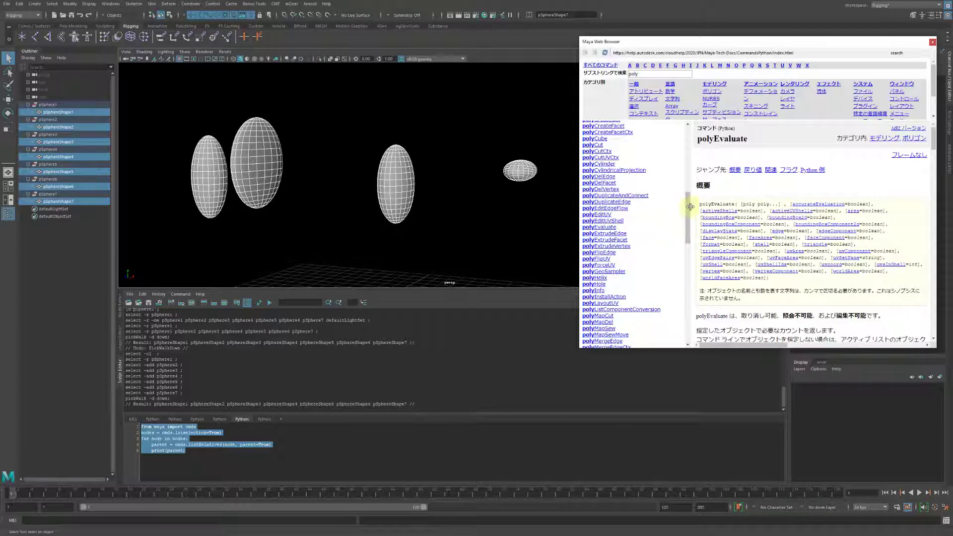
- Widen the polyEvaluate reference page and scroll through its flags, such as boundingBox and area
{"action": "left_click_drag", "start_coordinate": [692, 208], "coordinate": [581, 203]}
{"action": "left_click_drag", "start_coordinate": [330, 164], "coordinate": [240, 145], "text": "alt"}
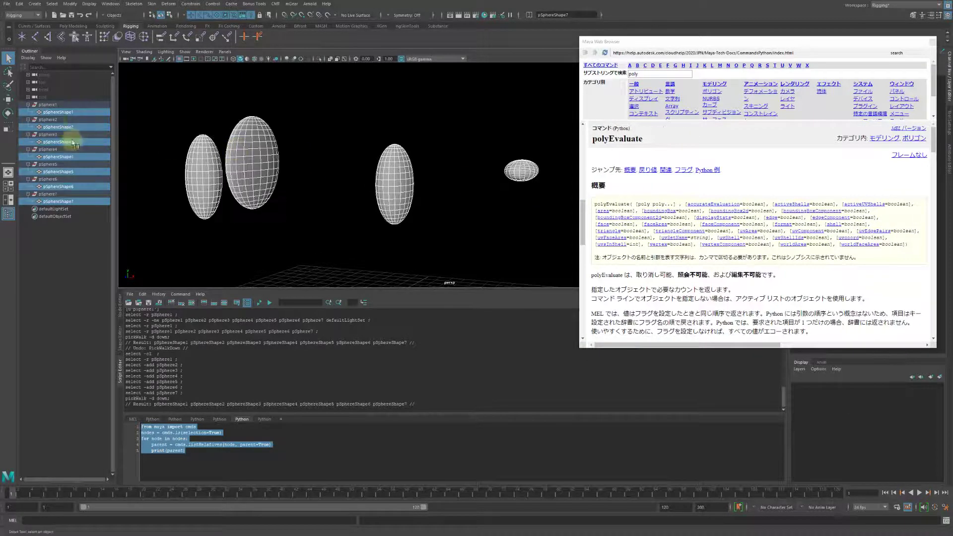
{"action": "scroll", "coordinate": [723, 224], "scroll_direction": "down", "scroll_amount": 3}
{"action": "scroll", "coordinate": [723, 198], "scroll_direction": "down", "scroll_amount": 3}
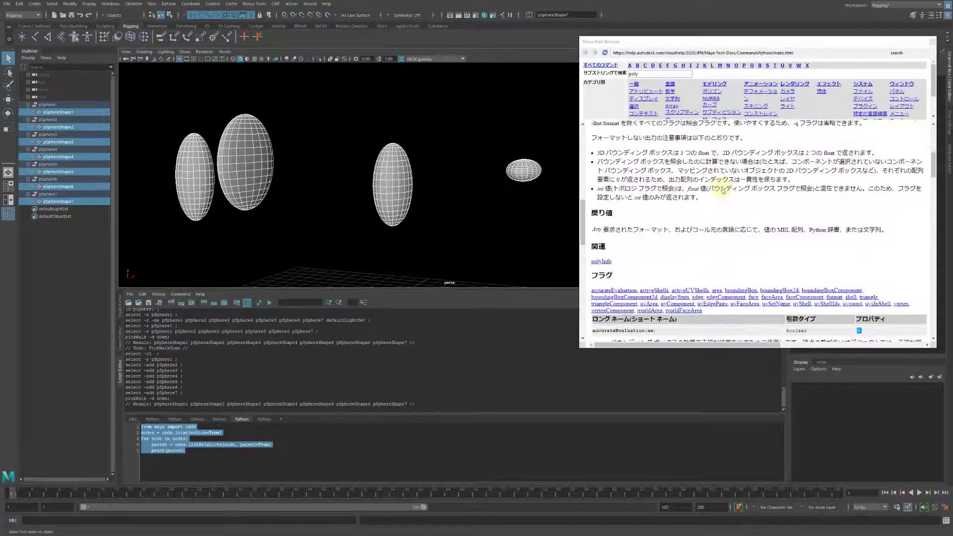
{"action": "scroll", "coordinate": [724, 191], "scroll_direction": "down", "scroll_amount": 2}
{"action": "scroll", "coordinate": [723, 191], "scroll_direction": "down", "scroll_amount": 2}
{"action": "scroll", "coordinate": [724, 192], "scroll_direction": "down", "scroll_amount": 2}
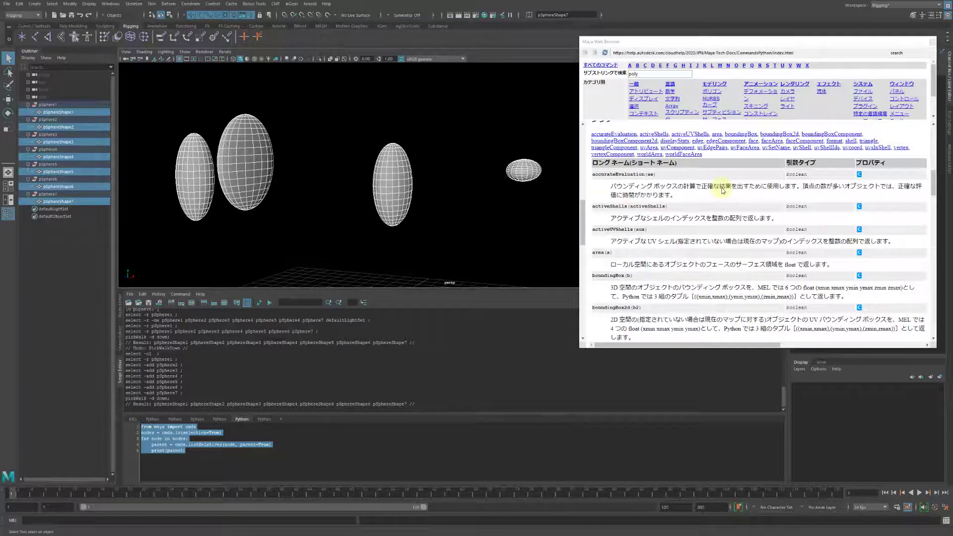
{"action": "scroll", "coordinate": [624, 163], "scroll_direction": "down", "scroll_amount": 2}
{"action": "scroll", "coordinate": [627, 185], "scroll_direction": "down", "scroll_amount": 3}
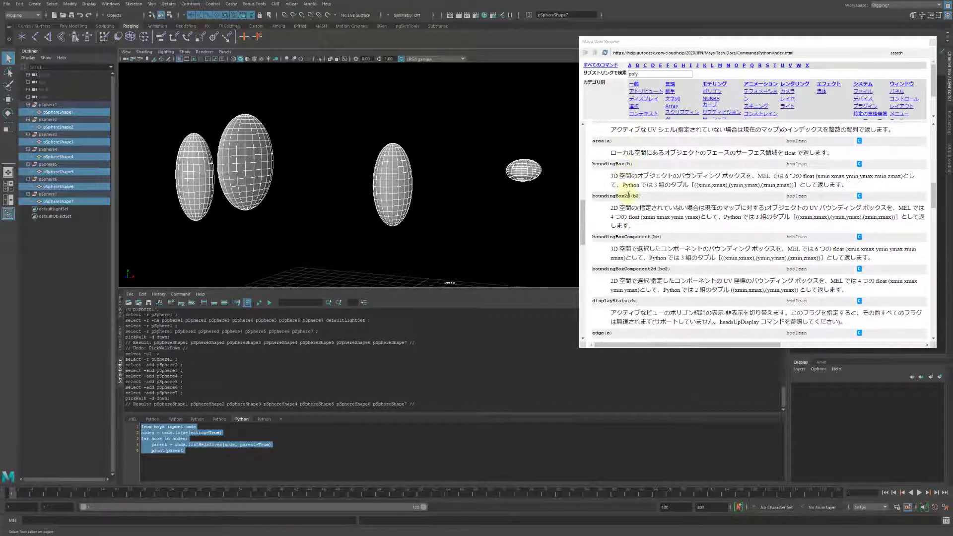
{"action": "scroll", "coordinate": [629, 197], "scroll_direction": "up", "scroll_amount": 5}
{"action": "scroll", "coordinate": [629, 196], "scroll_direction": "up", "scroll_amount": 5}
{"action": "scroll", "coordinate": [629, 196], "scroll_direction": "up", "scroll_amount": 5}
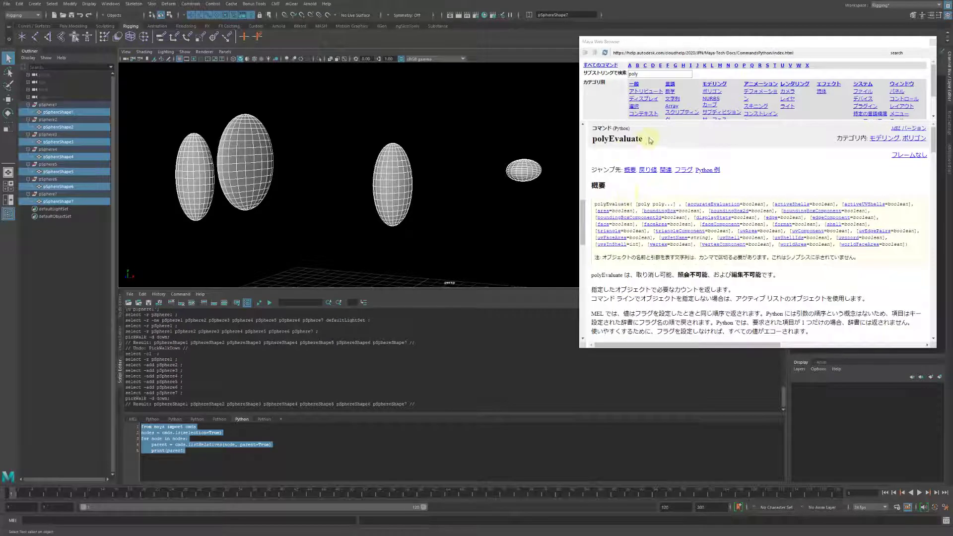
{"action": "scroll", "coordinate": [648, 164], "scroll_direction": "down", "scroll_amount": 3}
- Delete the print(parent) line, switch listRelatives to shapes, and run that line
{"action": "left_click", "coordinate": [215, 454]}
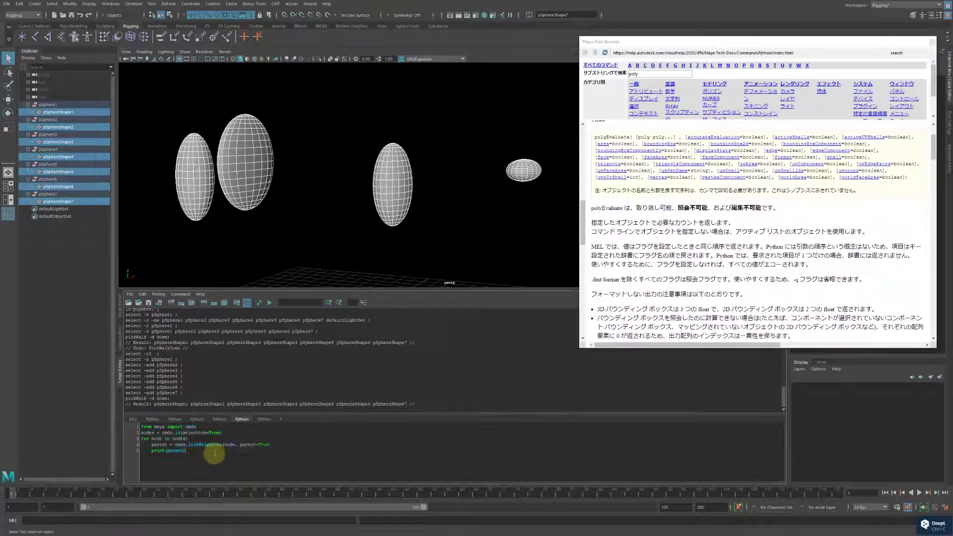
{"action": "key", "text": "shift+Home"}
{"action": "key", "text": "BackSpace"}
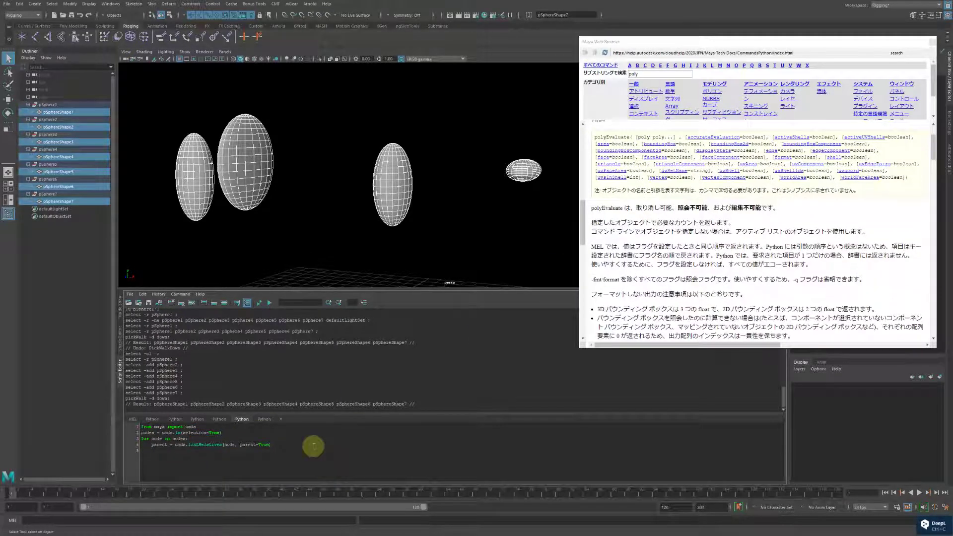
{"action": "key", "text": "shift+Right"}
{"action": "key", "text": "shift+Right"}
{"action": "key", "text": "shift+Right"}
{"action": "type", "text": "s"}
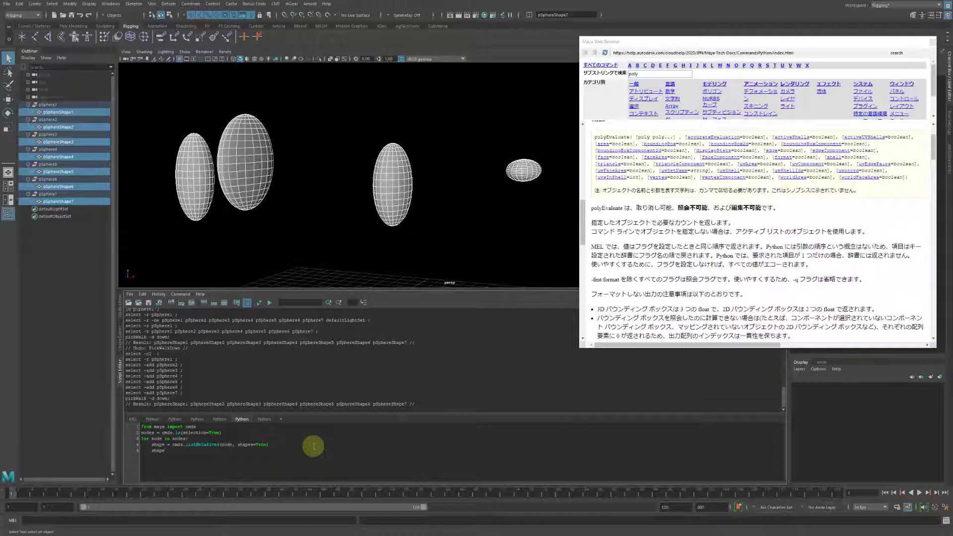
{"action": "key", "text": "ctrl+Return"}
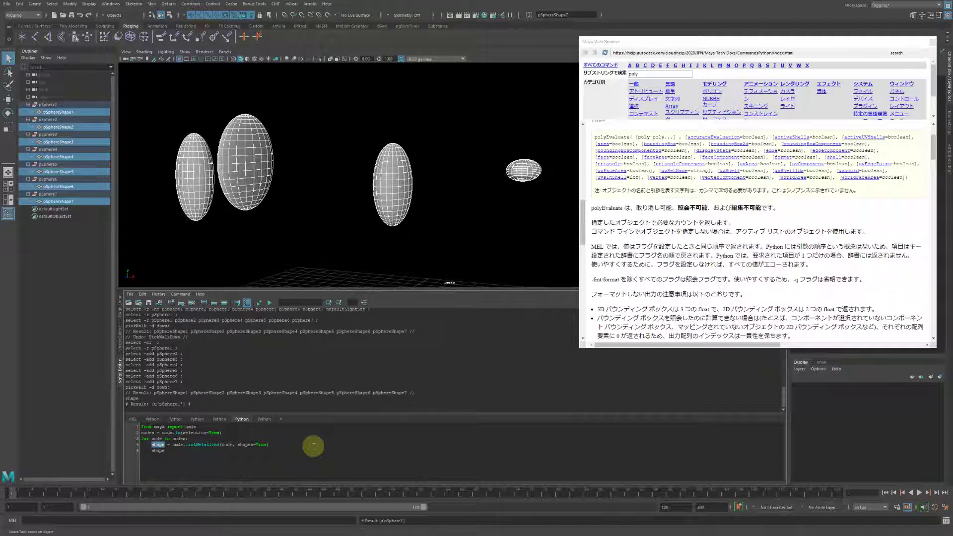
- Enlarge the script input, check the pSphere1 result, and complete line 5 as print(shape[0])
{"action": "scroll", "coordinate": [213, 443], "scroll_direction": "up", "scroll_amount": 1, "text": "ctrl"}
{"action": "scroll", "coordinate": [213, 442], "scroll_direction": "up", "scroll_amount": 1, "text": "ctrl"}
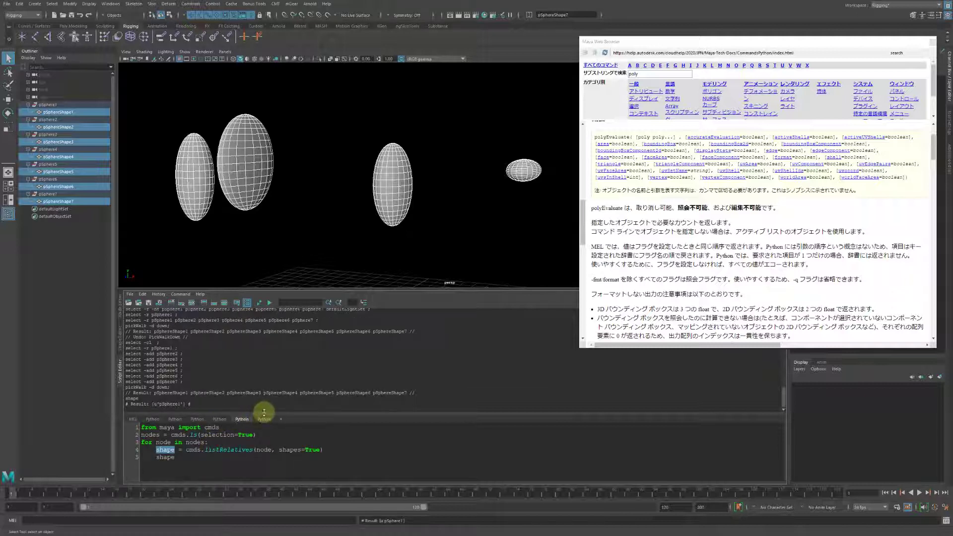
{"action": "left_click_drag", "start_coordinate": [265, 414], "coordinate": [249, 360]}
{"action": "scroll", "coordinate": [219, 435], "scroll_direction": "up", "scroll_amount": 1, "text": "ctrl"}
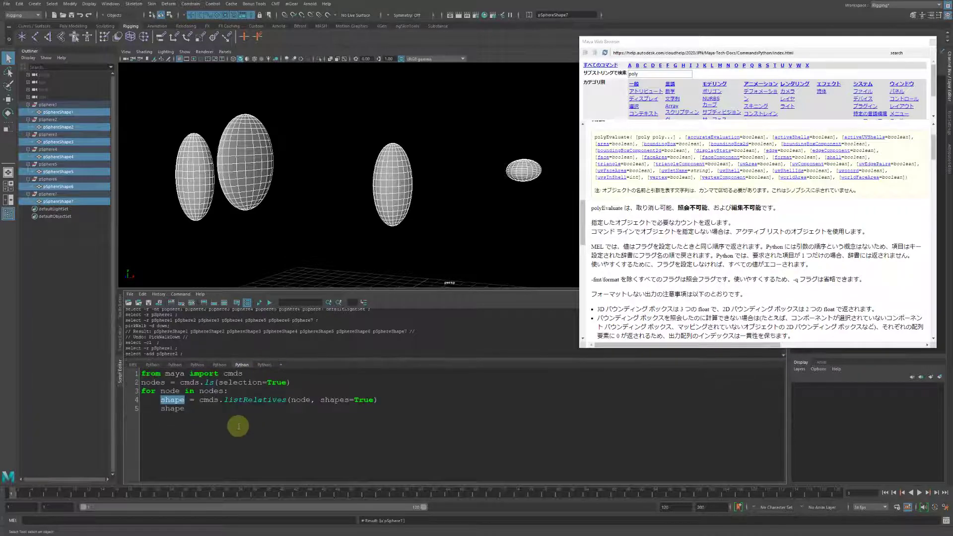
{"action": "scroll", "coordinate": [194, 331], "scroll_direction": "down", "scroll_amount": 3}
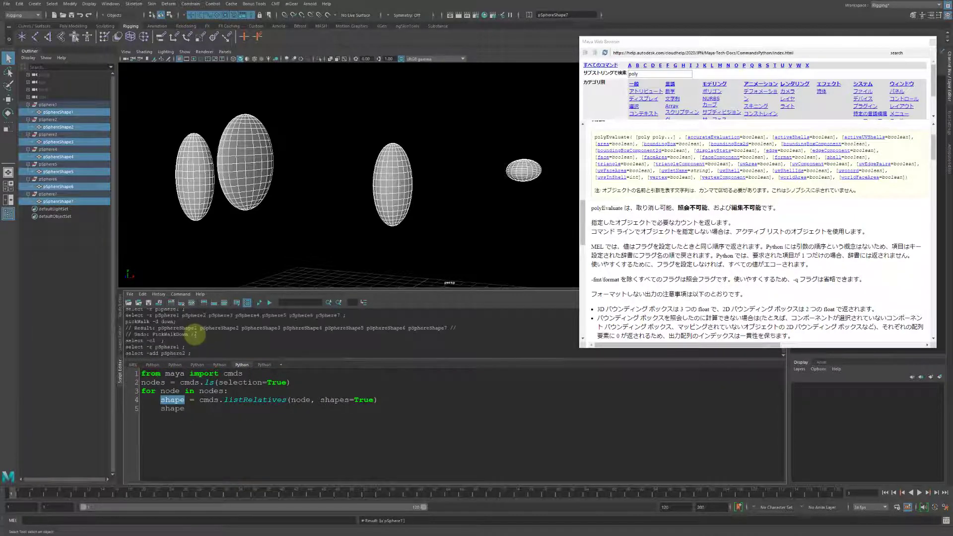
{"action": "left_click_drag", "start_coordinate": [156, 347], "coordinate": [194, 346]}
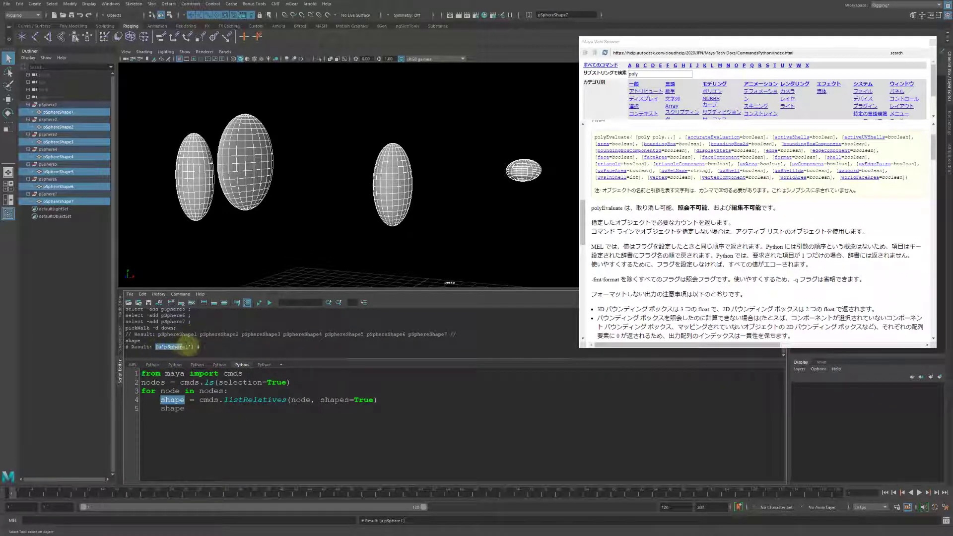
{"action": "left_click", "coordinate": [190, 409]}
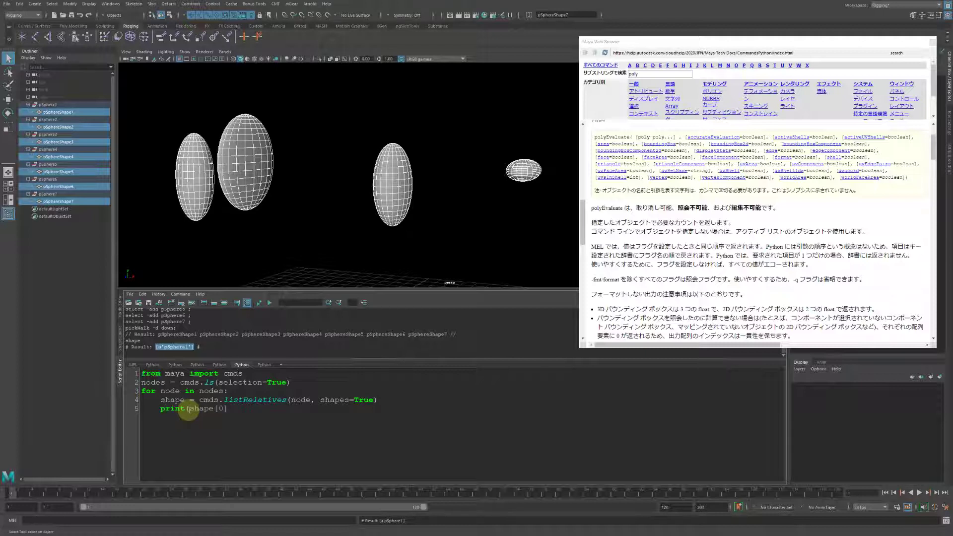
{"action": "type", "text": ")"}
{"action": "key", "text": "ctrl+a"}
- Select pSphere1 and rerun the script, which prints pSphereShape1
{"action": "key", "text": "ctrl+Return"}
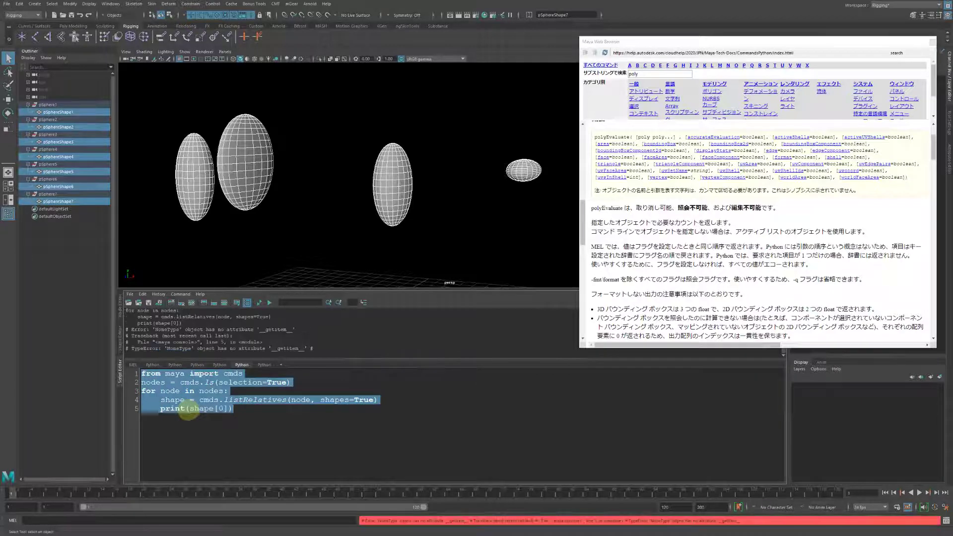
{"action": "left_click", "coordinate": [47, 105]}
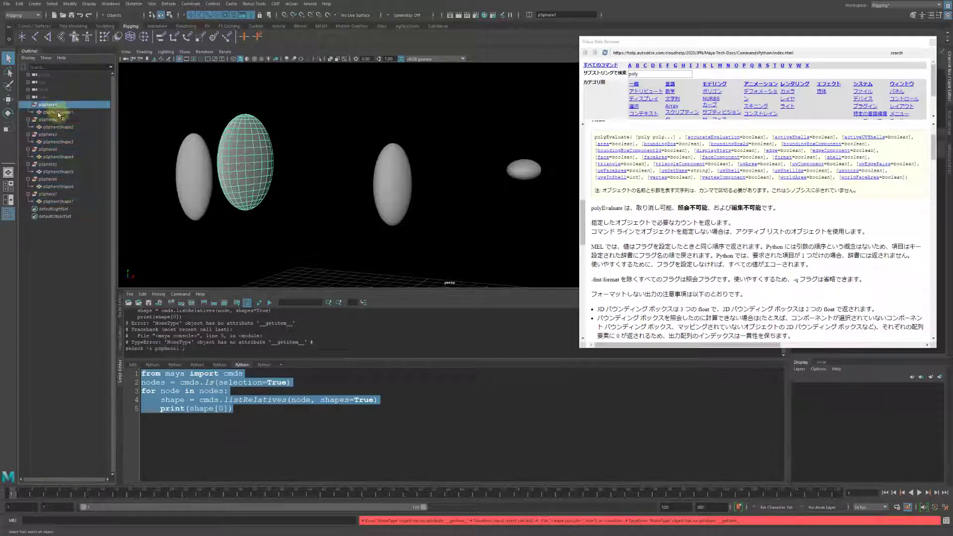
{"action": "left_click", "coordinate": [254, 410]}
{"action": "key", "text": "ctrl+a"}
{"action": "key", "text": "ctrl+Return"}
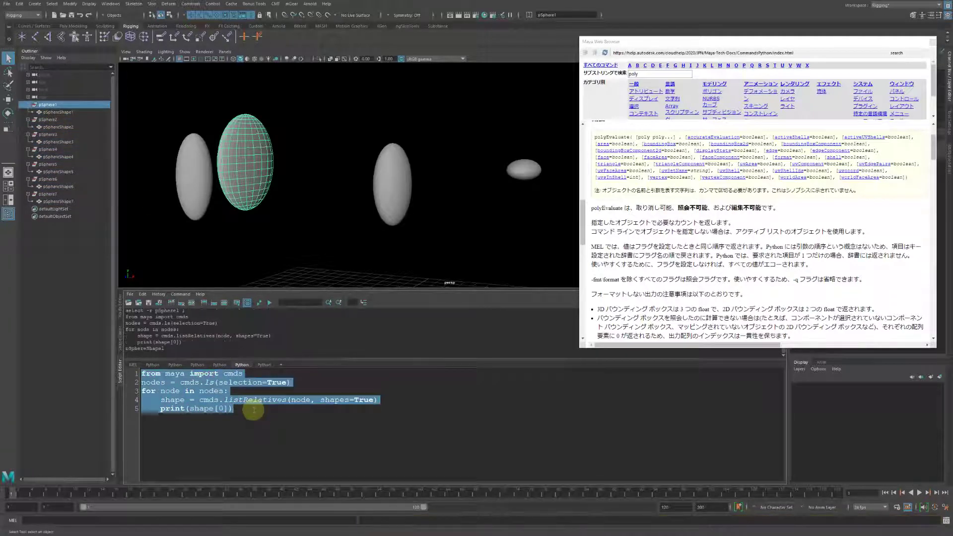
{"action": "left_click_drag", "start_coordinate": [168, 350], "coordinate": [125, 349]}
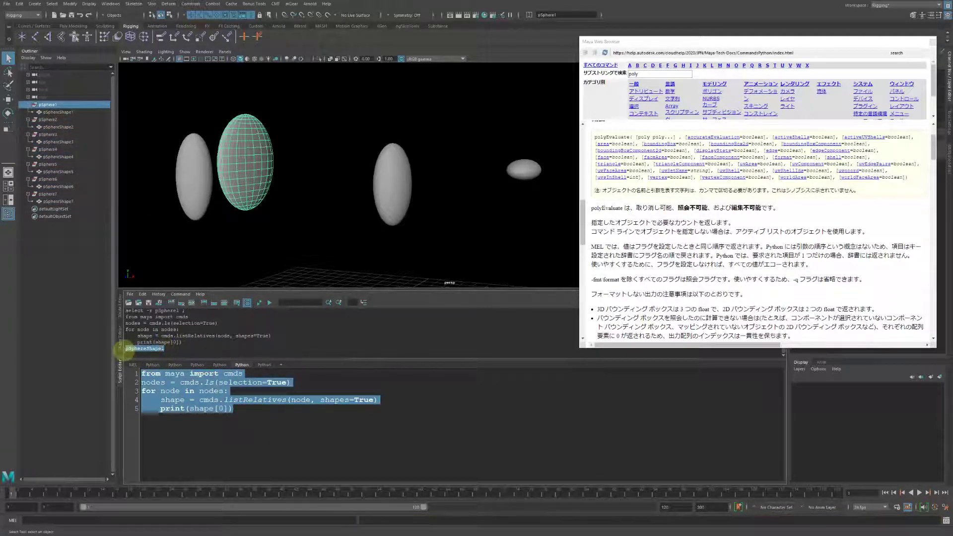
- Rewrite line 5 as cmds.polyEvaluate(shape[0], while checking the polyEvaluate help page
{"action": "left_click", "coordinate": [194, 411]}
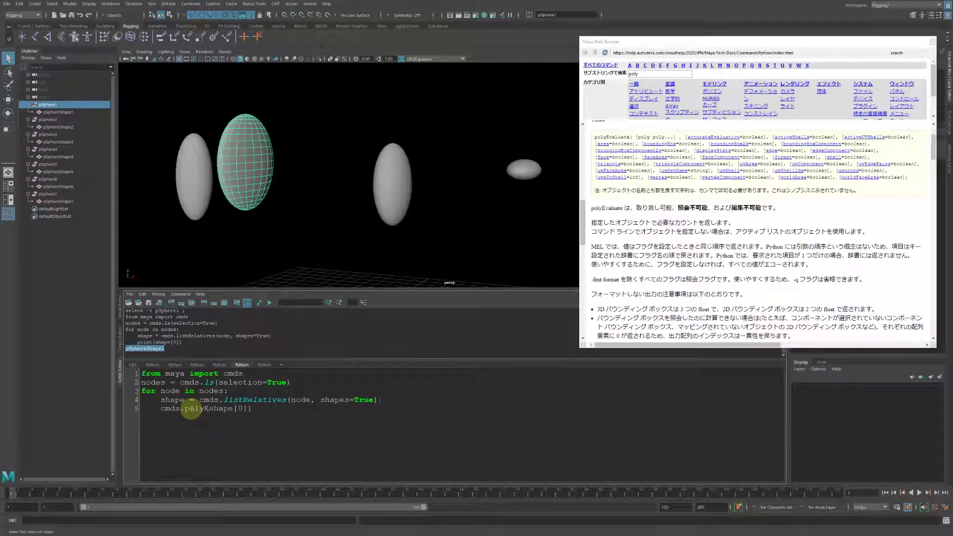
{"action": "type", "text": "("}
{"action": "left_click", "coordinate": [587, 188]}
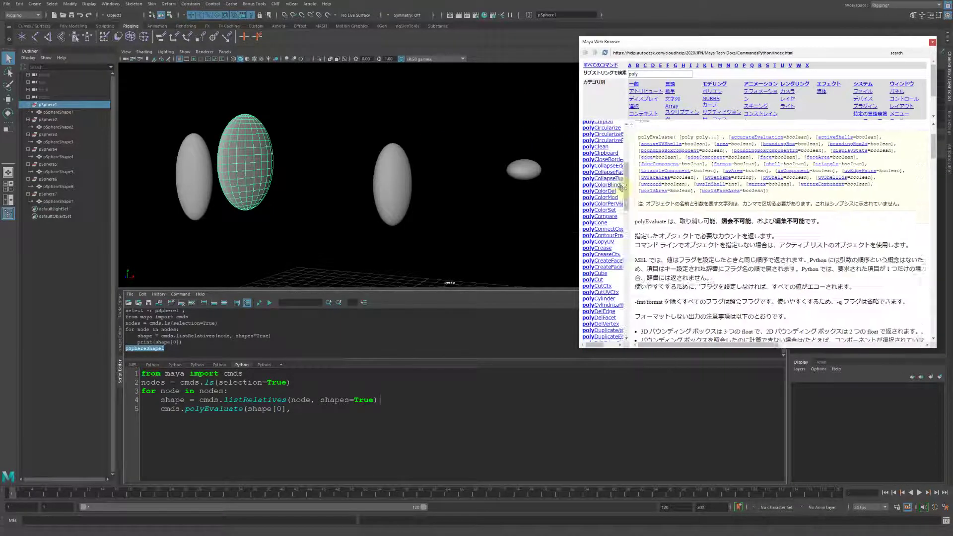
{"action": "scroll", "coordinate": [709, 209], "scroll_direction": "down", "scroll_amount": 4}
{"action": "scroll", "coordinate": [709, 209], "scroll_direction": "down", "scroll_amount": 3}
- Scroll the polyEvaluate help to the vertex flag and copy its name
{"action": "scroll", "coordinate": [708, 208], "scroll_direction": "down", "scroll_amount": 3}
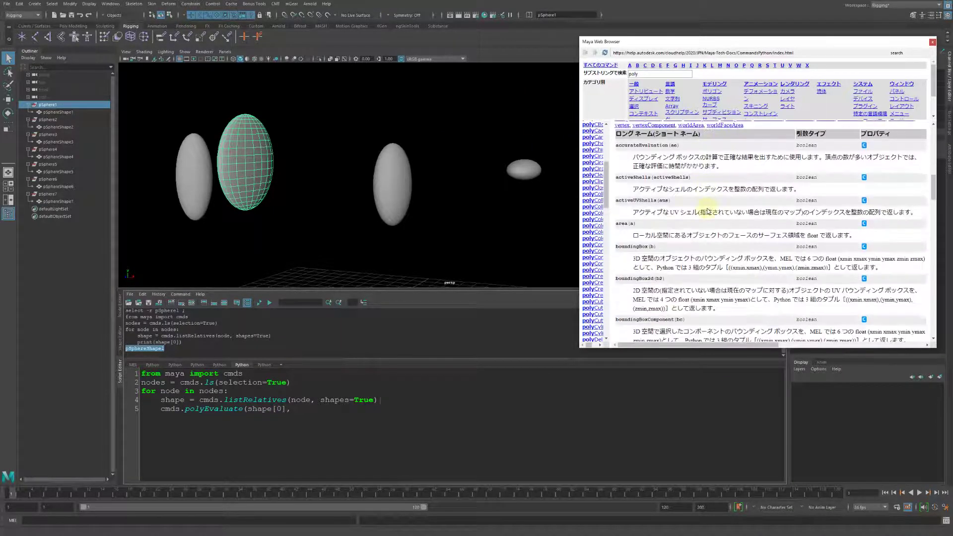
{"action": "scroll", "coordinate": [709, 209], "scroll_direction": "down", "scroll_amount": 3}
{"action": "scroll", "coordinate": [709, 211], "scroll_direction": "down", "scroll_amount": 2}
{"action": "scroll", "coordinate": [708, 211], "scroll_direction": "down", "scroll_amount": 1}
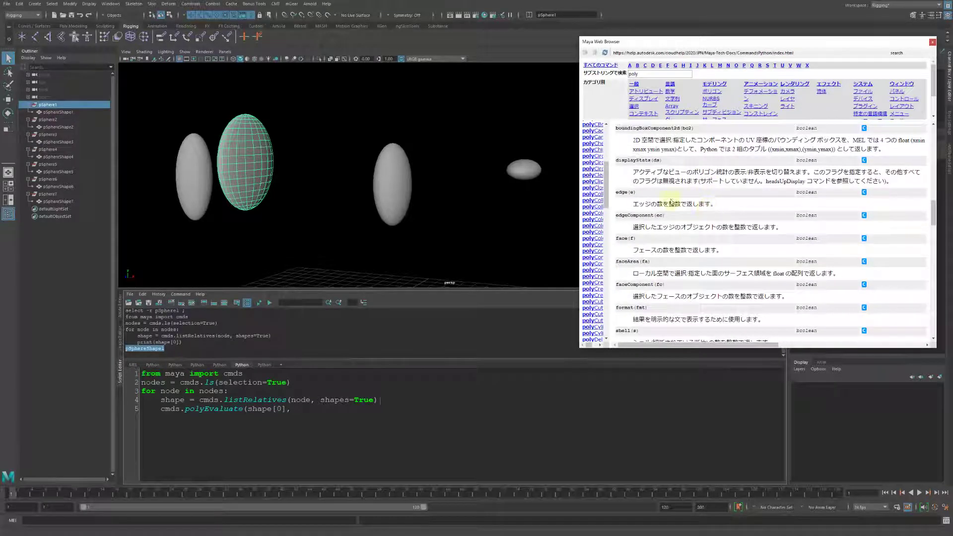
{"action": "left_click_drag", "start_coordinate": [635, 205], "coordinate": [715, 203]}
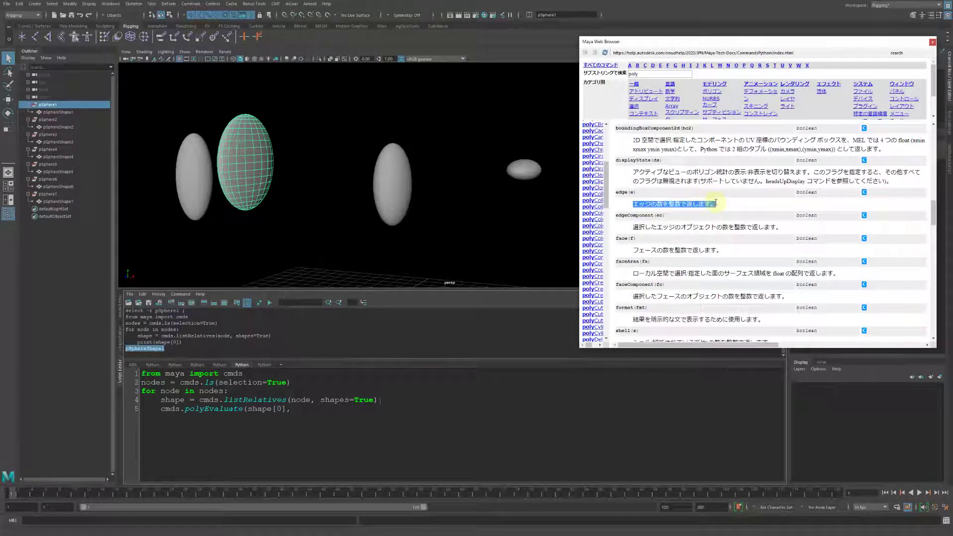
{"action": "scroll", "coordinate": [716, 202], "scroll_direction": "down", "scroll_amount": 3}
{"action": "scroll", "coordinate": [715, 202], "scroll_direction": "down", "scroll_amount": 3}
{"action": "scroll", "coordinate": [716, 203], "scroll_direction": "down", "scroll_amount": 3}
{"action": "scroll", "coordinate": [717, 205], "scroll_direction": "down", "scroll_amount": 3}
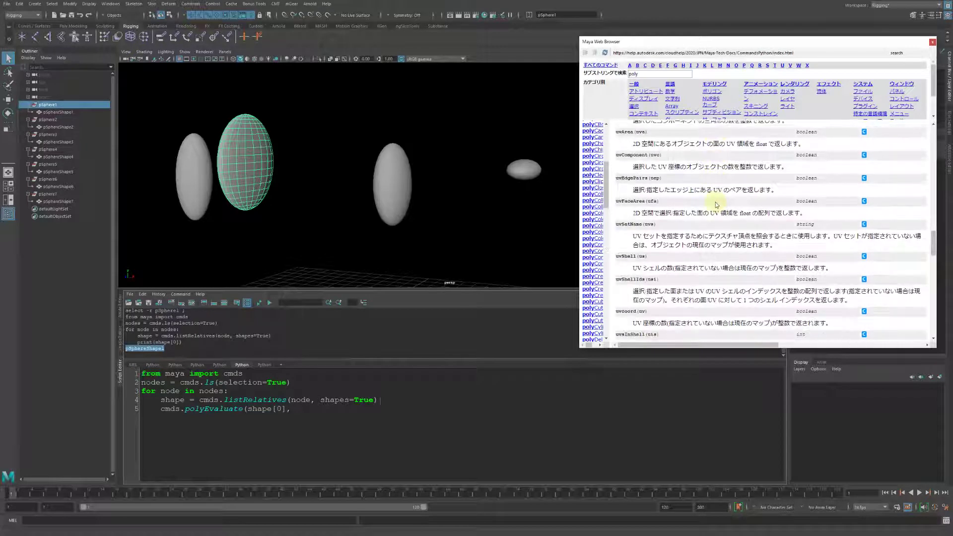
{"action": "scroll", "coordinate": [717, 205], "scroll_direction": "down", "scroll_amount": 3}
{"action": "scroll", "coordinate": [717, 204], "scroll_direction": "down", "scroll_amount": 3}
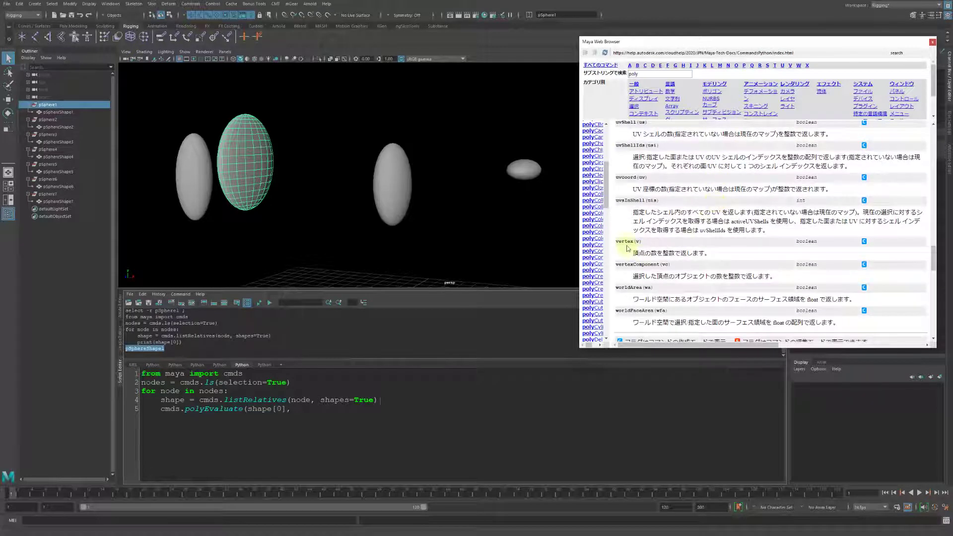
{"action": "key", "text": "ctrl+c"}
- Assign the polyEvaluate result to num_vtx, add print(num_vtx), and run it to get 382
{"action": "left_click", "coordinate": [296, 409]}
{"action": "type", "text": "vertex=True)"}
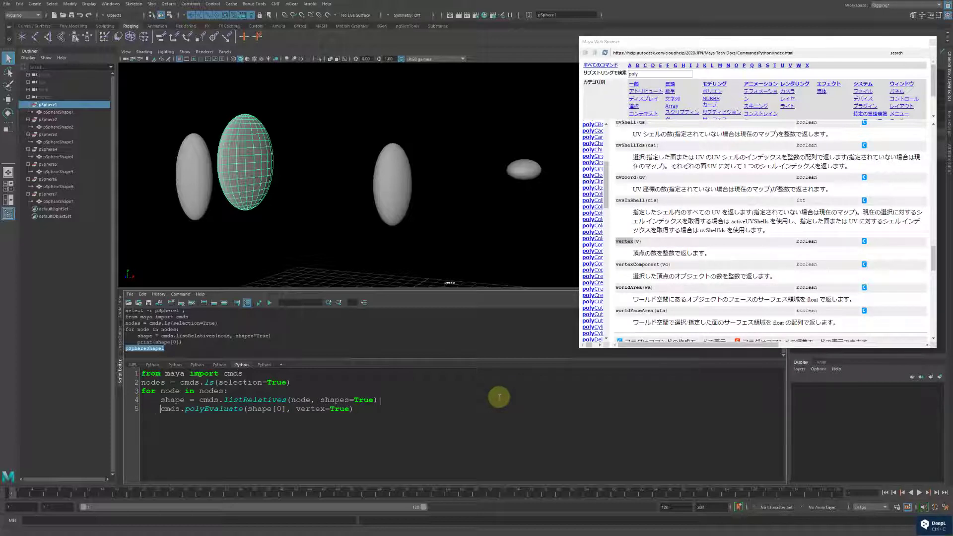
{"action": "key", "text": "Home"}
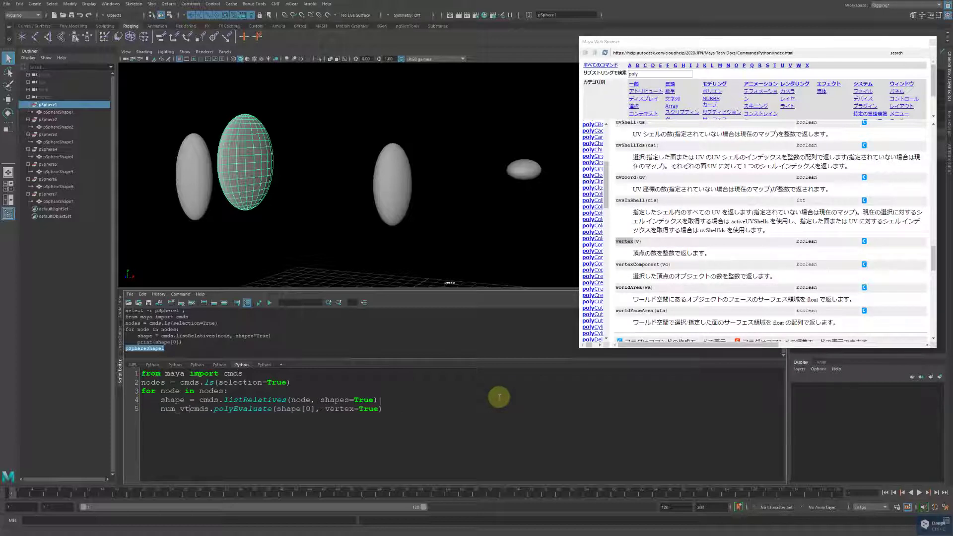
{"action": "type", "text": "num_vtx ="}
{"action": "key", "text": "Down"}
{"action": "type", "text": "print"}
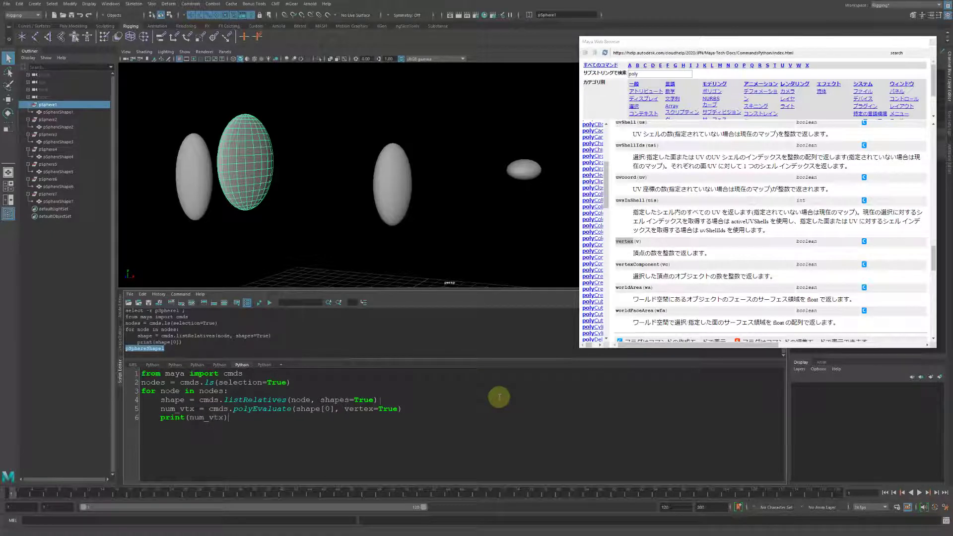
{"action": "key", "text": "ctrl+a"}
{"action": "key", "text": "ctrl+Return"}
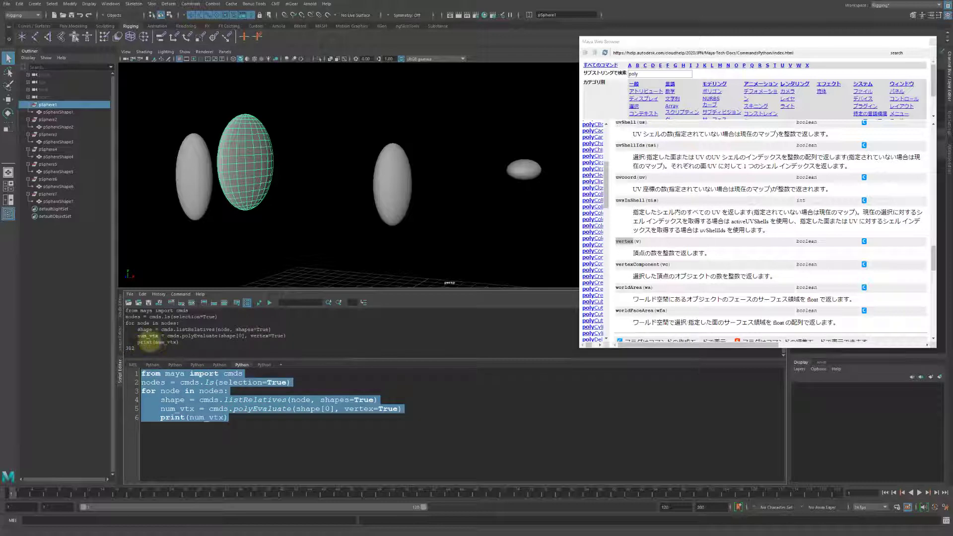
{"action": "mouse_move", "coordinate": [192, 177]}
{"action": "right_mouse_down", "text": "alt"}
{"action": "mouse_move", "coordinate": [149, 171]}
{"action": "mouse_move", "coordinate": [315, 207]}
{"action": "right_mouse_up", "text": "alt"}
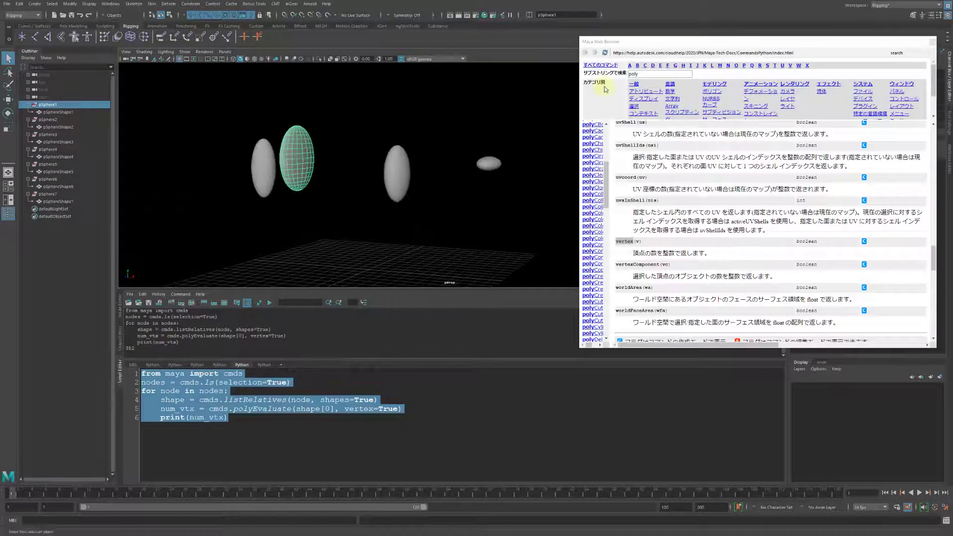
- Reframe the viewport, clear the selection, and undo an accidentally created circle
{"action": "left_click_drag", "start_coordinate": [621, 42], "coordinate": [734, 185]}
{"action": "mouse_move", "coordinate": [397, 164]}
{"action": "left_mouse_down", "text": "alt"}
{"action": "mouse_move", "coordinate": [388, 146]}
{"action": "mouse_move", "coordinate": [402, 145]}
{"action": "mouse_move", "coordinate": [466, 197]}
{"action": "left_mouse_up", "text": "alt"}
{"action": "left_click", "coordinate": [389, 146]}
{"action": "left_click", "coordinate": [229, 218]}
{"action": "right_click_drag", "start_coordinate": [200, 219], "coordinate": [511, 211], "text": "shift"}
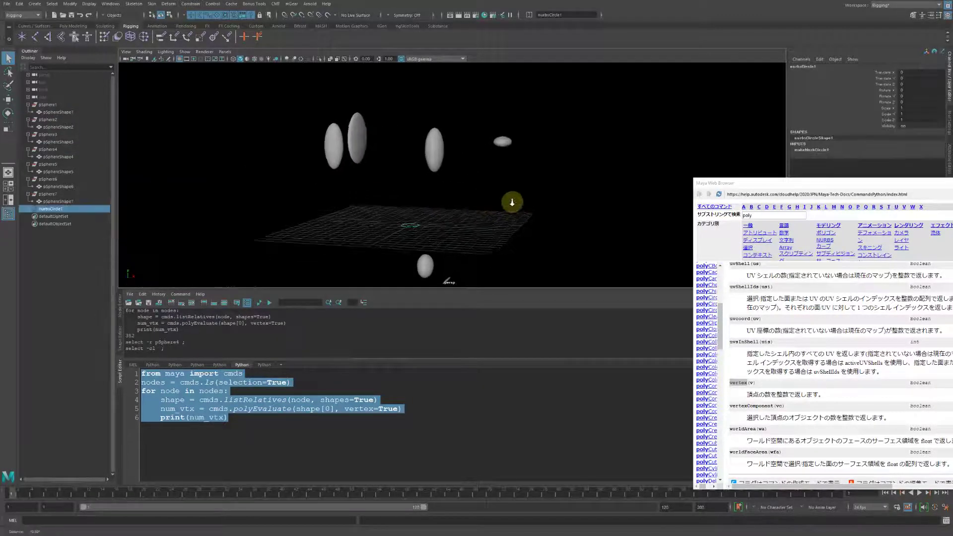
{"action": "left_click_drag", "start_coordinate": [510, 210], "coordinate": [298, 220], "text": "alt"}
{"action": "key", "text": "ctrl+z"}
- Create a polygon sphere, cube and cylinder from the hotbox
{"action": "key", "text": "space"}
{"action": "left_click_drag", "start_coordinate": [579, 215], "coordinate": [640, 219]}
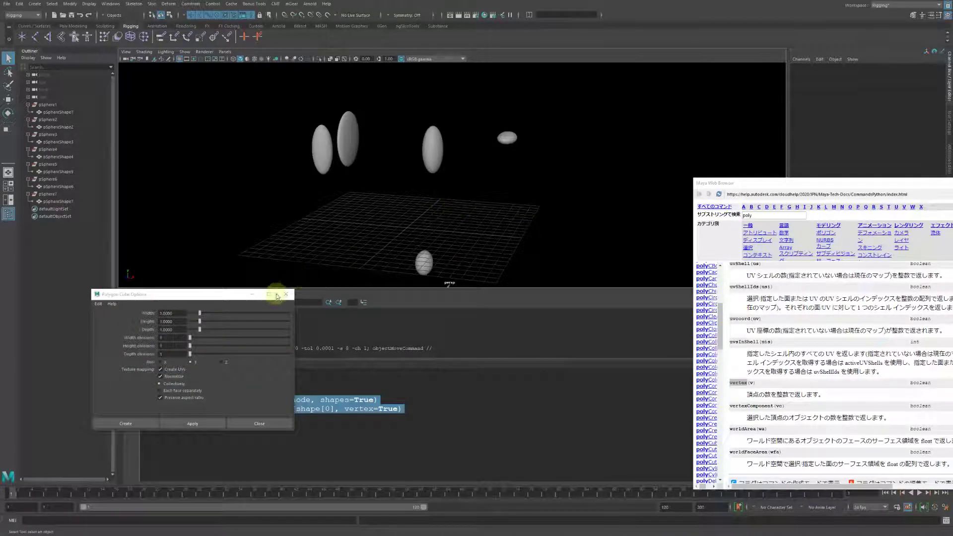
{"action": "mouse_move", "coordinate": [300, 261]}
{"action": "right_mouse_down", "text": "alt"}
{"action": "mouse_move", "coordinate": [329, 222]}
{"action": "mouse_move", "coordinate": [398, 226]}
{"action": "right_mouse_up", "text": "alt"}
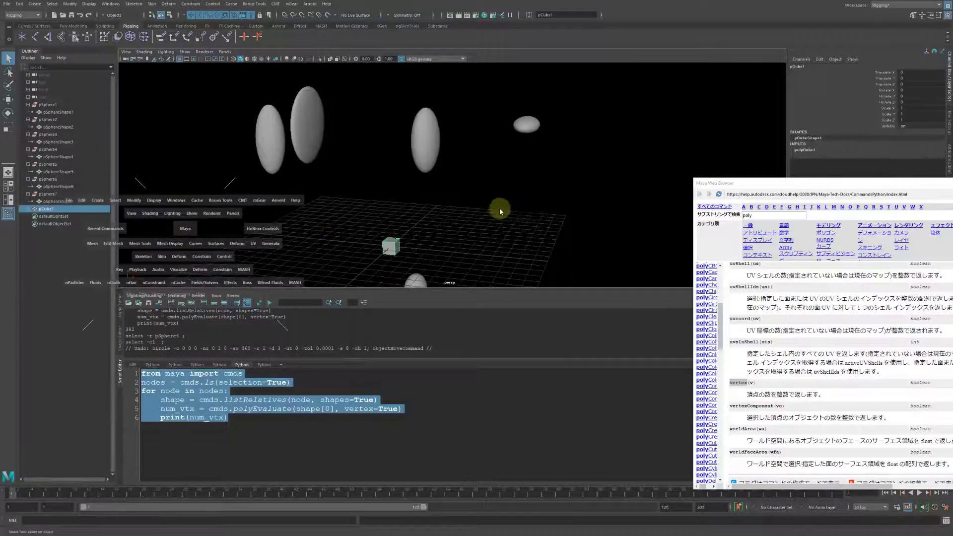
{"action": "right_click_drag", "start_coordinate": [598, 158], "coordinate": [600, 147], "text": "alt"}
{"action": "mouse_move", "coordinate": [447, 218]}
{"action": "left_mouse_down"}
{"action": "mouse_move", "coordinate": [451, 233]}
{"action": "mouse_move", "coordinate": [453, 217]}
{"action": "mouse_move", "coordinate": [331, 213]}
{"action": "mouse_move", "coordinate": [378, 205]}
{"action": "left_mouse_up"}
{"action": "scroll", "coordinate": [427, 221], "scroll_direction": "up", "scroll_amount": 3}
- Move the shapes apart, select all three, and run the script to print 382, 8 and 42
{"action": "key", "text": "w"}
{"action": "left_click", "coordinate": [393, 211]}
{"action": "left_click", "coordinate": [380, 204], "text": "shift"}
{"action": "left_click", "coordinate": [433, 201], "text": "shift"}
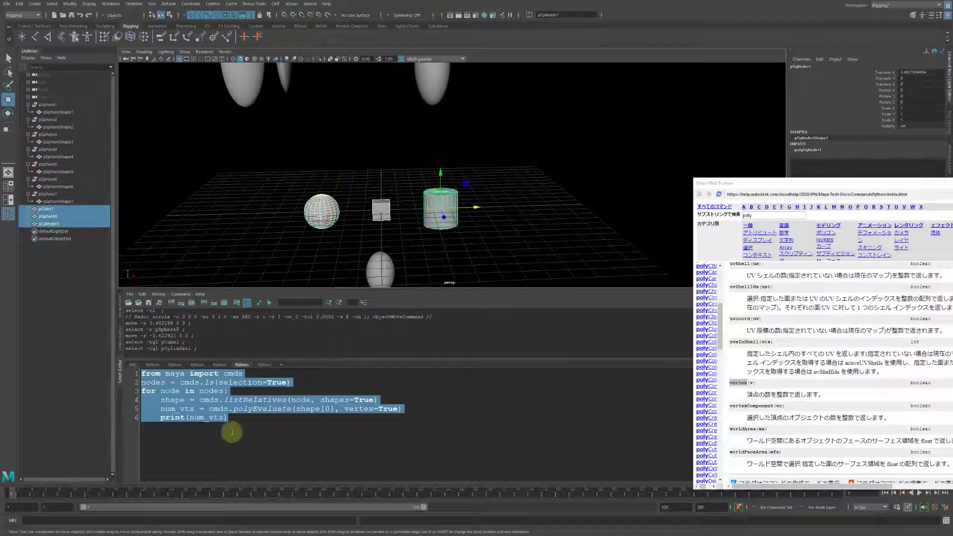
{"action": "key", "text": "ctrl+Return"}
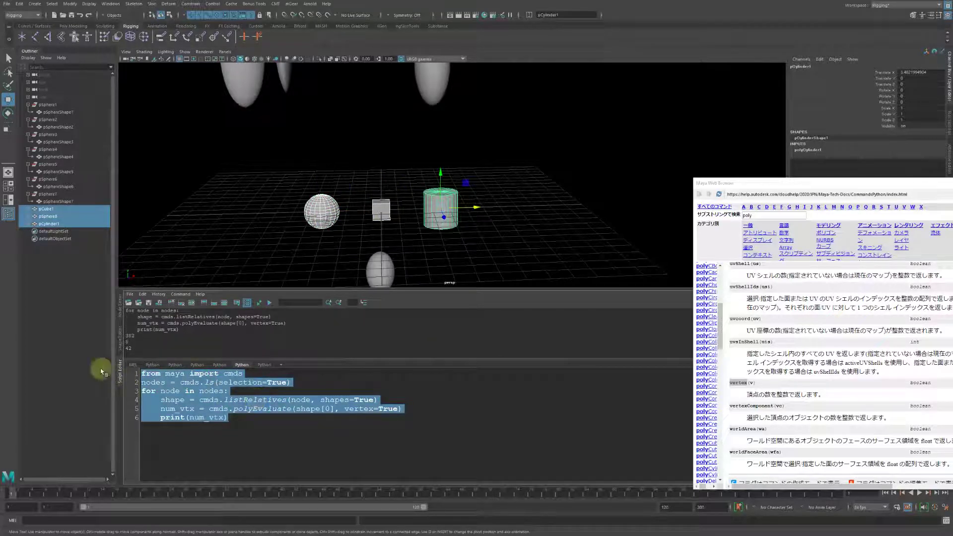
{"action": "left_click_drag", "start_coordinate": [127, 334], "coordinate": [134, 349]}
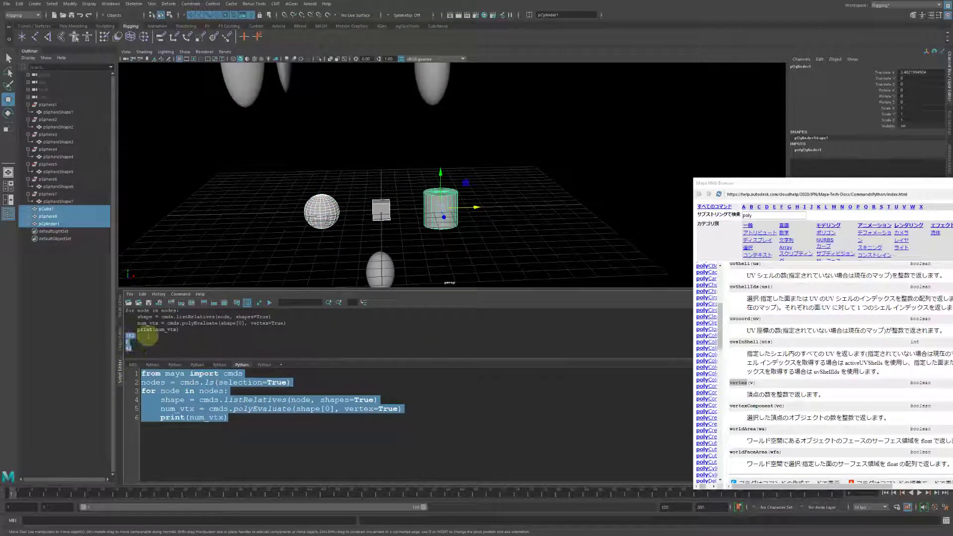
{"action": "mouse_move", "coordinate": [268, 257]}
{"action": "left_mouse_down", "text": "alt"}
{"action": "mouse_move", "coordinate": [305, 227]}
{"action": "mouse_move", "coordinate": [359, 233]}
{"action": "left_mouse_up", "text": "alt"}
- Select the new sphere pSphere8, then reposition and close the help page
{"action": "left_click", "coordinate": [304, 228]}
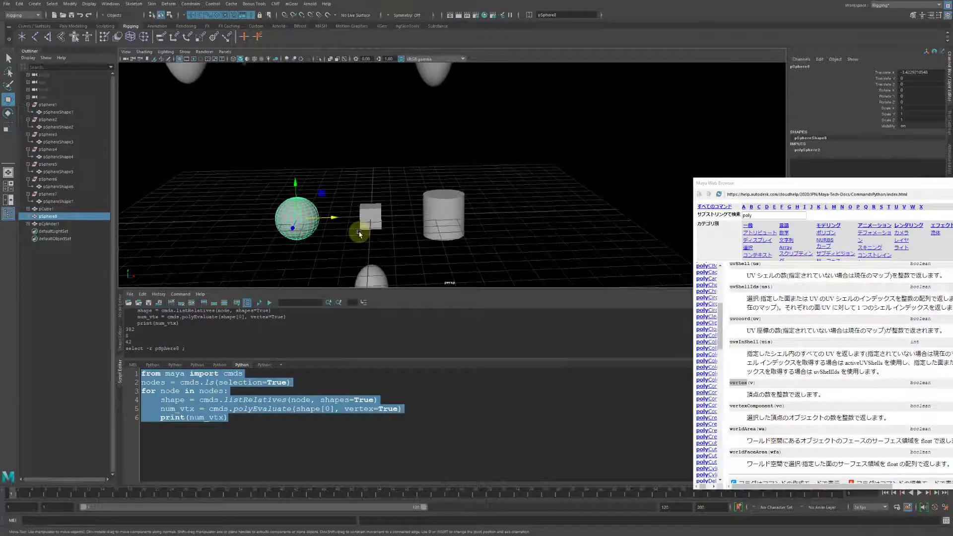
{"action": "mouse_move", "coordinate": [702, 184]}
{"action": "left_mouse_down"}
{"action": "mouse_move", "coordinate": [519, 176]}
{"action": "mouse_move", "coordinate": [610, 174]}
{"action": "left_mouse_up"}
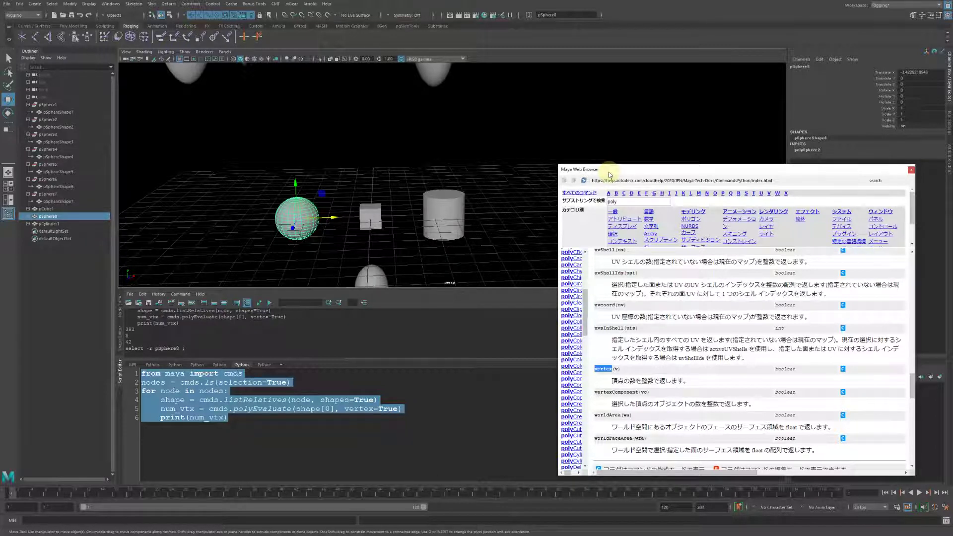
{"action": "left_click_drag", "start_coordinate": [610, 174], "coordinate": [569, 230]}
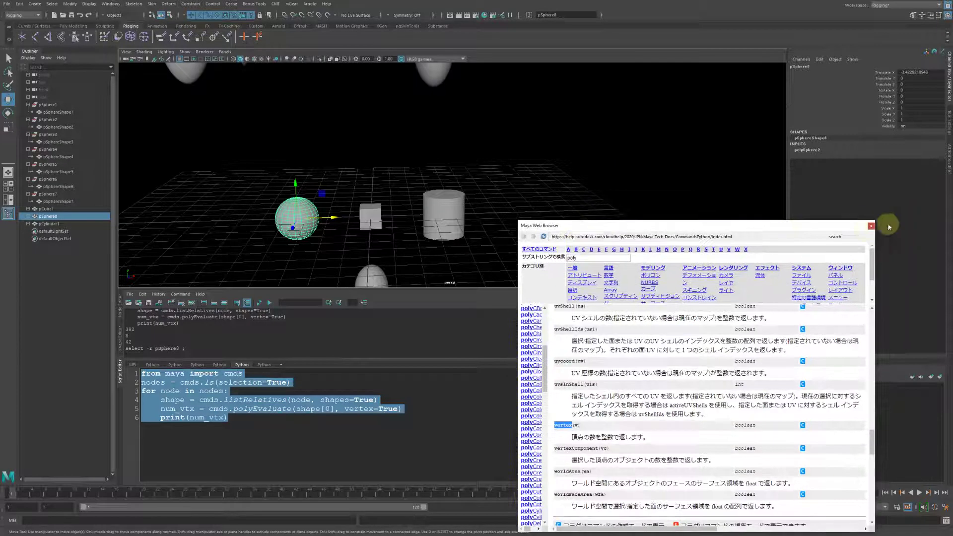
{"action": "left_click", "coordinate": [871, 226]}
- Delete the print(num_vtx) line and start a search in the command reference
{"action": "left_click", "coordinate": [261, 418]}
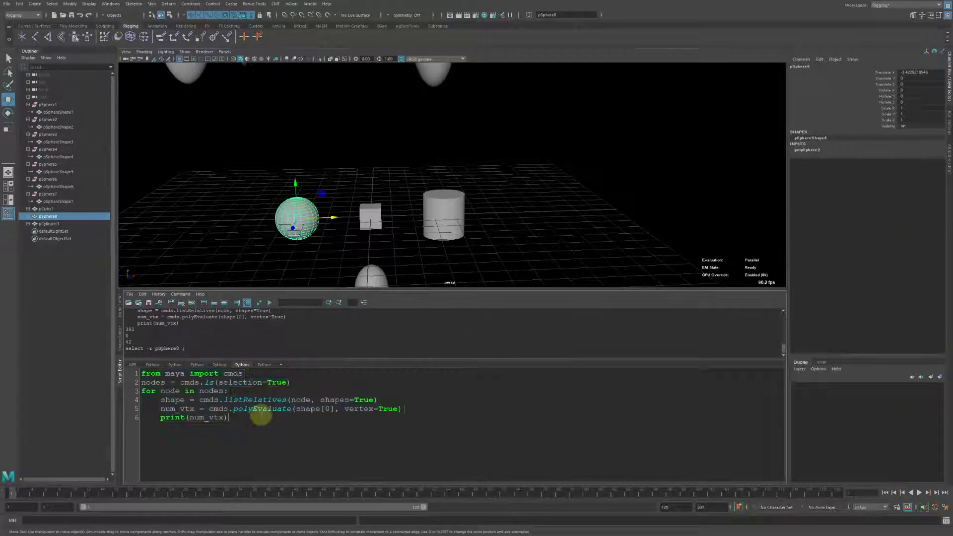
{"action": "key", "text": "shift+Home"}
{"action": "key", "text": "BackSpace"}
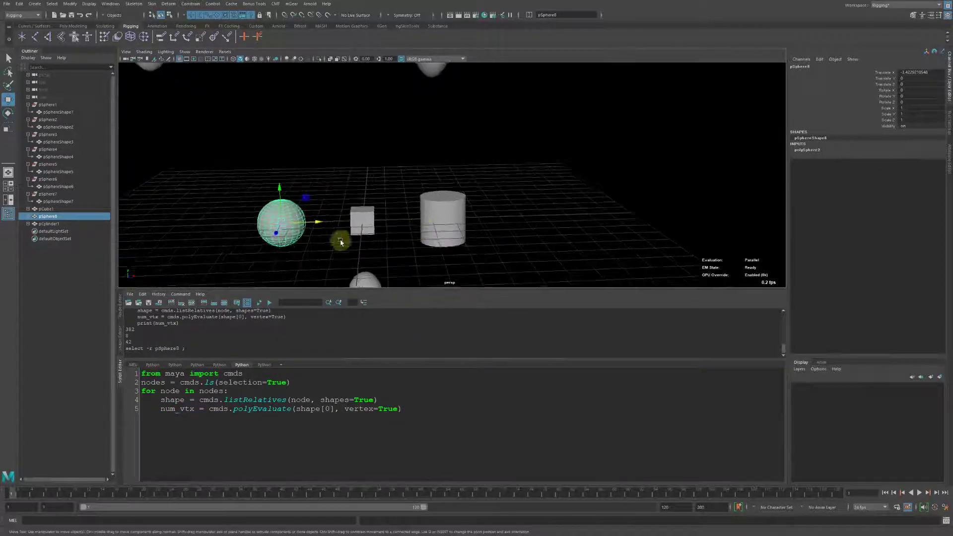
{"action": "left_click", "coordinate": [560, 186]}
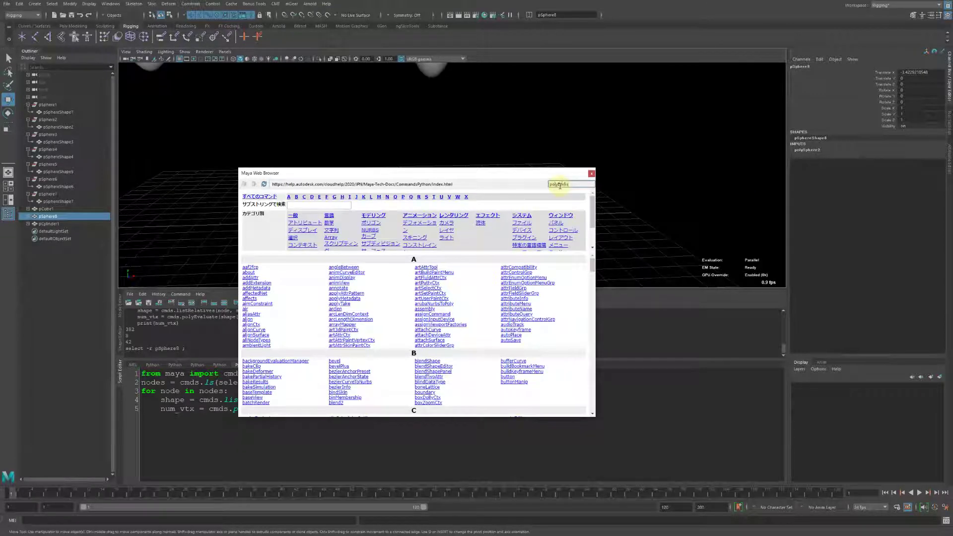
- Finish searching for polyEvaluate and open its command page
{"action": "type", "text": "ate"}
{"action": "key", "text": "Return"}
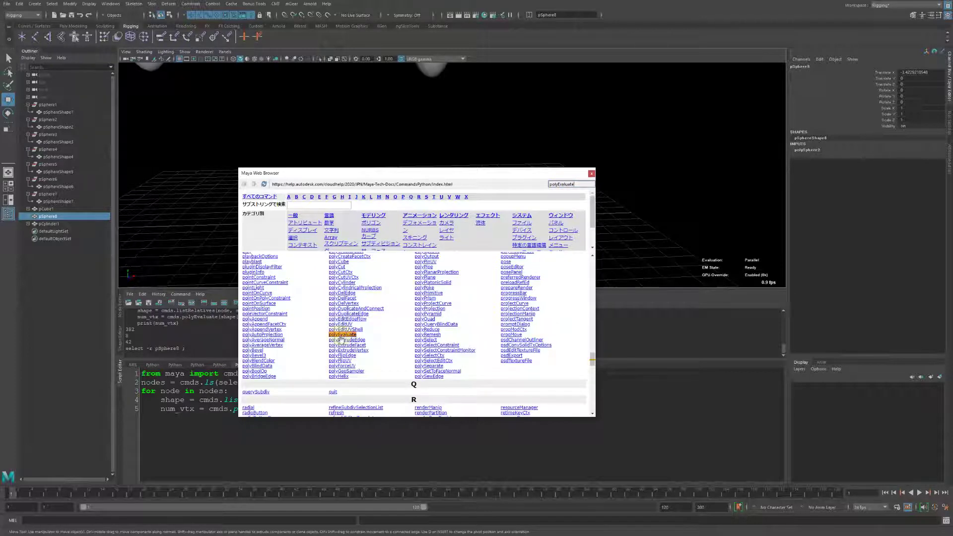
{"action": "left_click", "coordinate": [343, 335]}
{"action": "left_click_drag", "start_coordinate": [384, 172], "coordinate": [588, 122]}
{"action": "scroll", "coordinate": [581, 261], "scroll_direction": "down", "scroll_amount": 4}
{"action": "scroll", "coordinate": [584, 263], "scroll_direction": "up", "scroll_amount": 3}
{"action": "scroll", "coordinate": [583, 263], "scroll_direction": "up", "scroll_amount": 1}
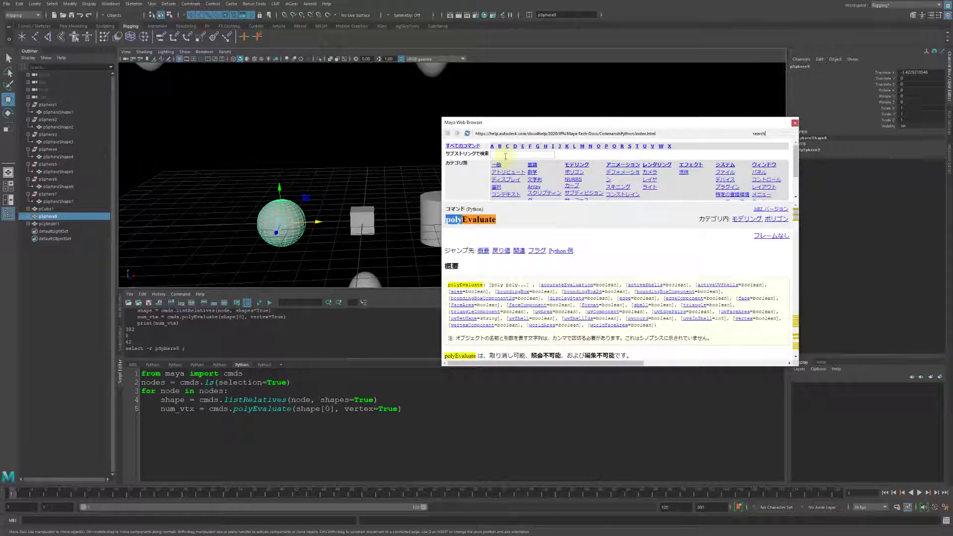
- Filter the command list by 'poly', then narrow the substring search to 'polyE'
{"action": "left_click", "coordinate": [506, 156]}
{"action": "type", "text": "poly"}
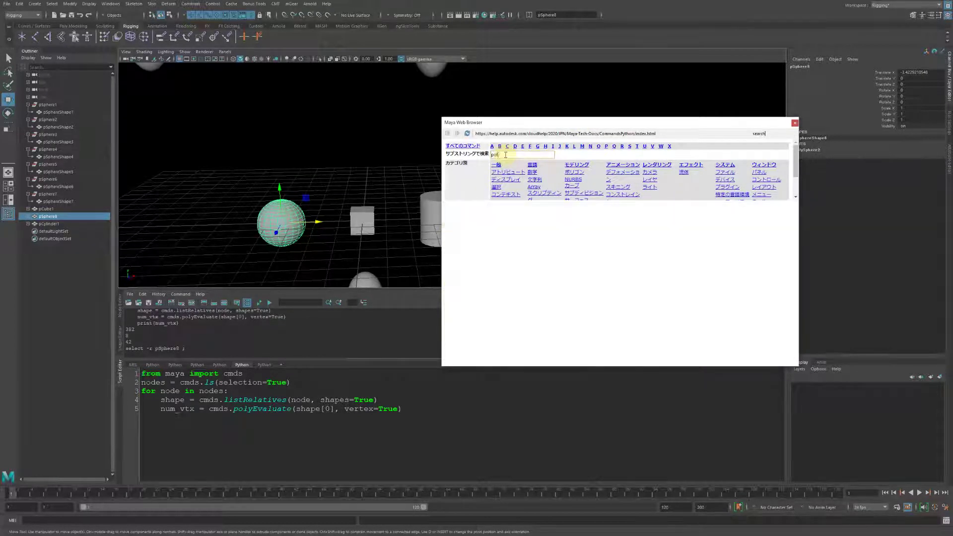
{"action": "scroll", "coordinate": [488, 295], "scroll_direction": "down", "scroll_amount": 2}
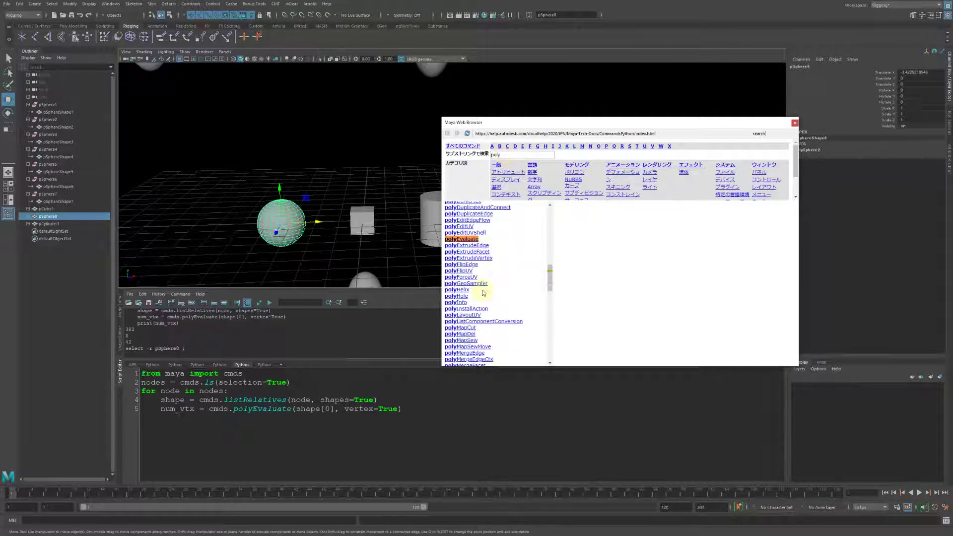
{"action": "scroll", "coordinate": [487, 295], "scroll_direction": "down", "scroll_amount": 2}
{"action": "scroll", "coordinate": [486, 294], "scroll_direction": "down", "scroll_amount": 2}
{"action": "scroll", "coordinate": [483, 294], "scroll_direction": "down", "scroll_amount": 3}
{"action": "scroll", "coordinate": [484, 293], "scroll_direction": "down", "scroll_amount": 2}
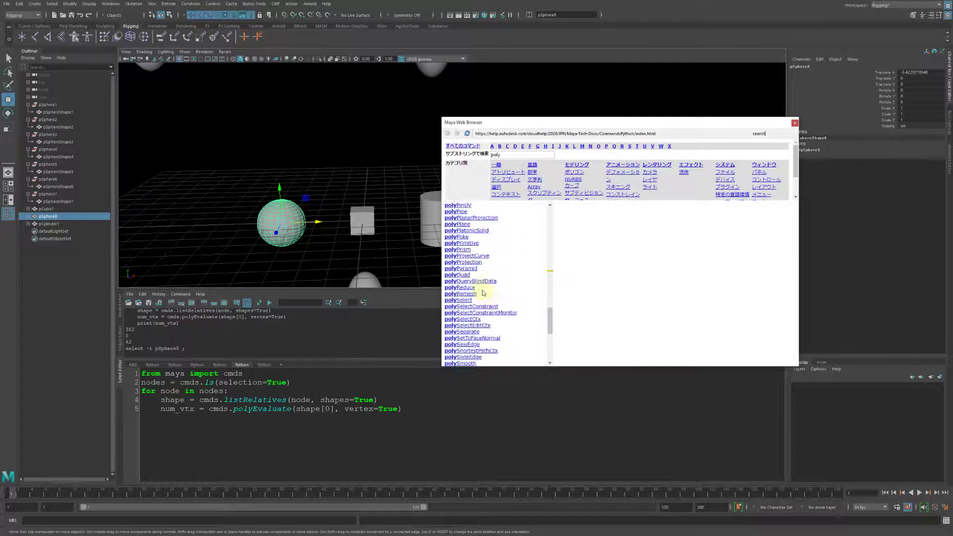
{"action": "scroll", "coordinate": [483, 294], "scroll_direction": "down", "scroll_amount": 2}
{"action": "mouse_move", "coordinate": [548, 329]}
{"action": "left_mouse_down"}
{"action": "mouse_move", "coordinate": [555, 344]}
{"action": "mouse_move", "coordinate": [544, 234]}
{"action": "mouse_move", "coordinate": [546, 300]}
{"action": "left_mouse_up"}
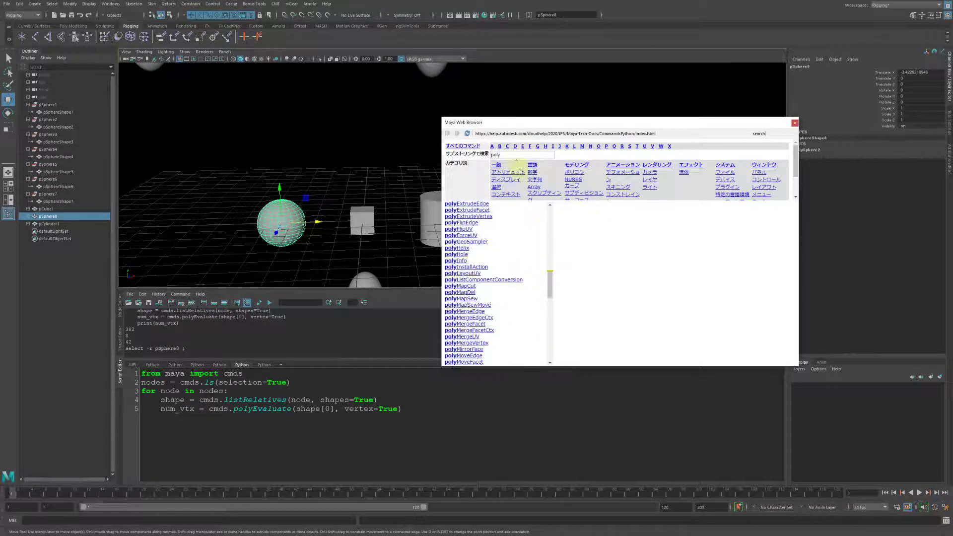
{"action": "left_click", "coordinate": [515, 155]}
{"action": "type", "text": "E"}
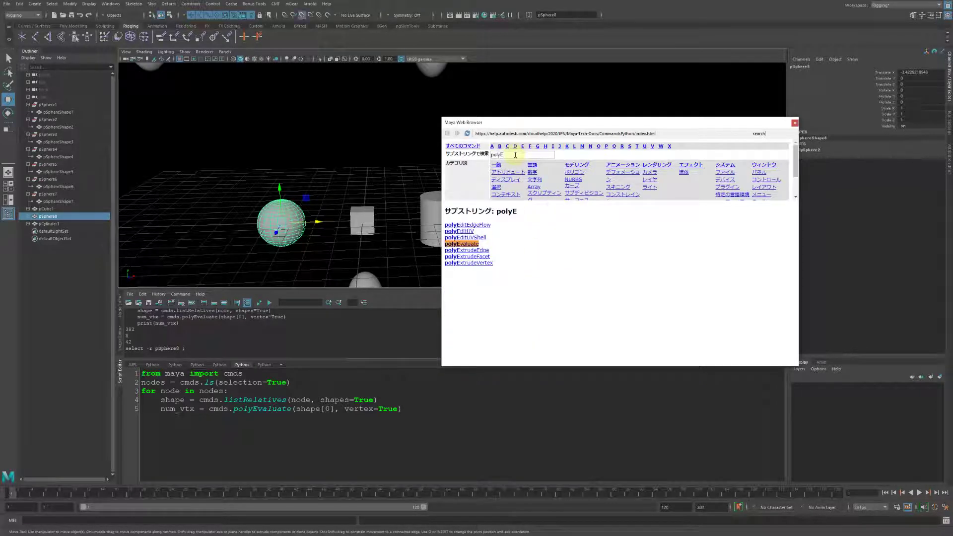
{"action": "type", "text": "v"}
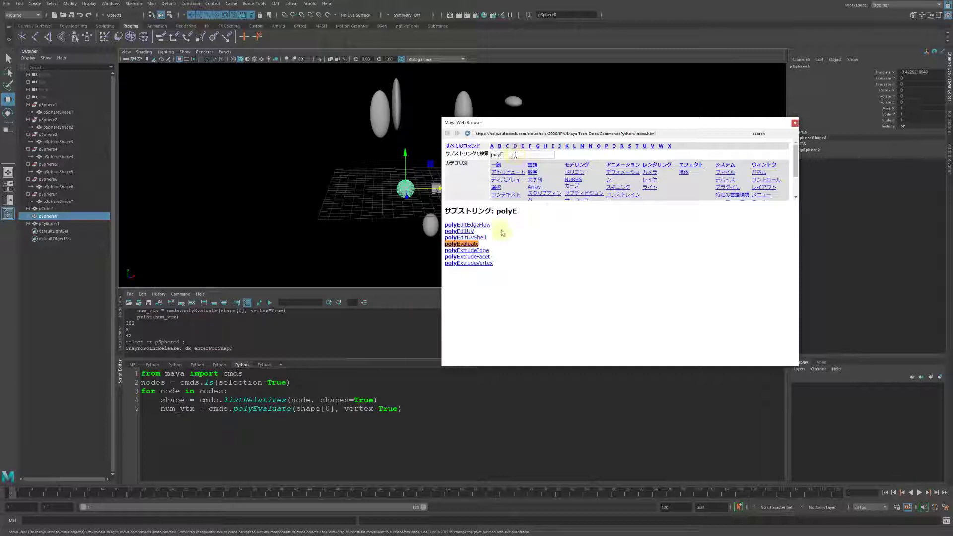
- Scroll through the polyEvaluate flags and Python examples, then back up the page
{"action": "scroll", "coordinate": [632, 283], "scroll_direction": "down", "scroll_amount": 3}
{"action": "scroll", "coordinate": [632, 283], "scroll_direction": "down", "scroll_amount": 3}
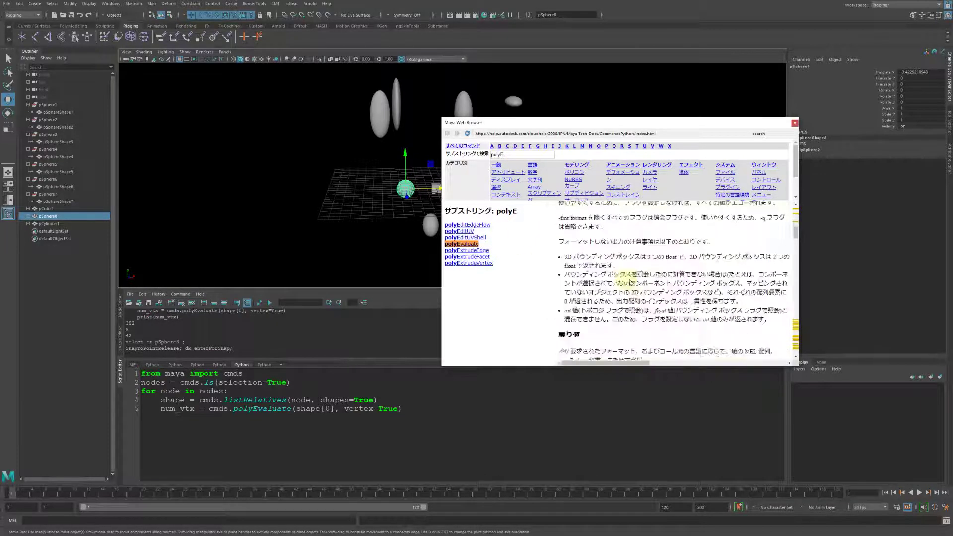
{"action": "scroll", "coordinate": [631, 283], "scroll_direction": "down", "scroll_amount": 3}
{"action": "scroll", "coordinate": [632, 283], "scroll_direction": "down", "scroll_amount": 3}
{"action": "scroll", "coordinate": [631, 283], "scroll_direction": "down", "scroll_amount": 3}
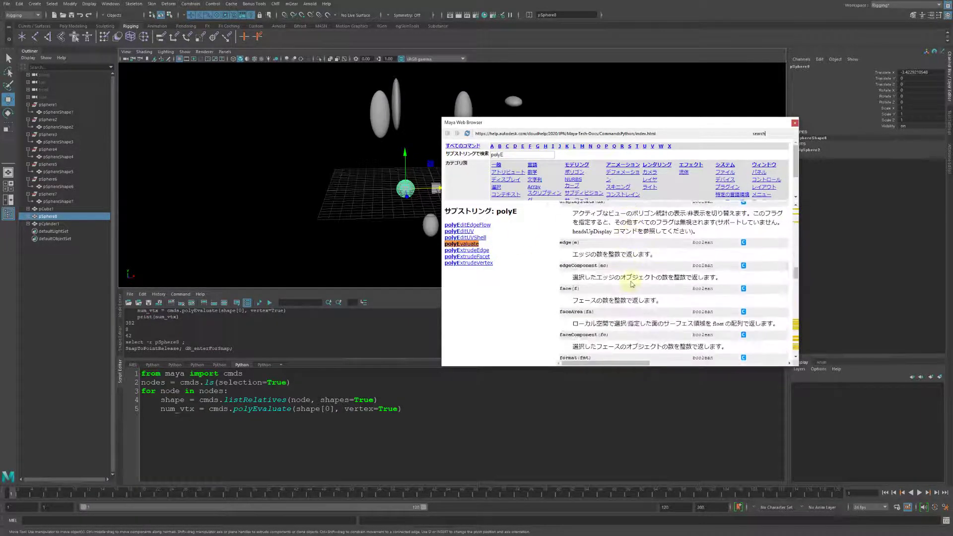
{"action": "scroll", "coordinate": [631, 270], "scroll_direction": "down", "scroll_amount": 3}
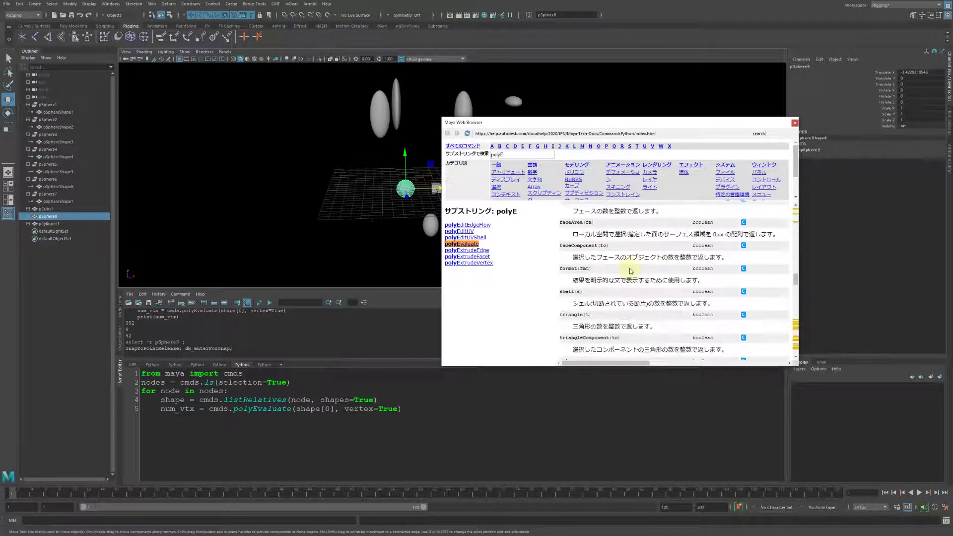
{"action": "scroll", "coordinate": [631, 271], "scroll_direction": "down", "scroll_amount": 3}
{"action": "scroll", "coordinate": [631, 271], "scroll_direction": "down", "scroll_amount": 3}
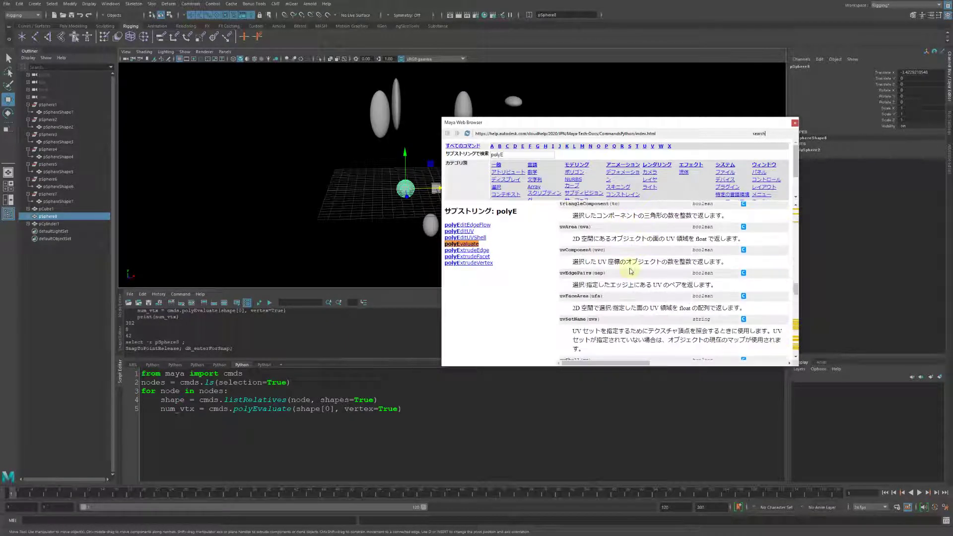
{"action": "scroll", "coordinate": [630, 271], "scroll_direction": "down", "scroll_amount": 3}
{"action": "scroll", "coordinate": [631, 270], "scroll_direction": "down", "scroll_amount": 3}
{"action": "scroll", "coordinate": [631, 271], "scroll_direction": "down", "scroll_amount": 3}
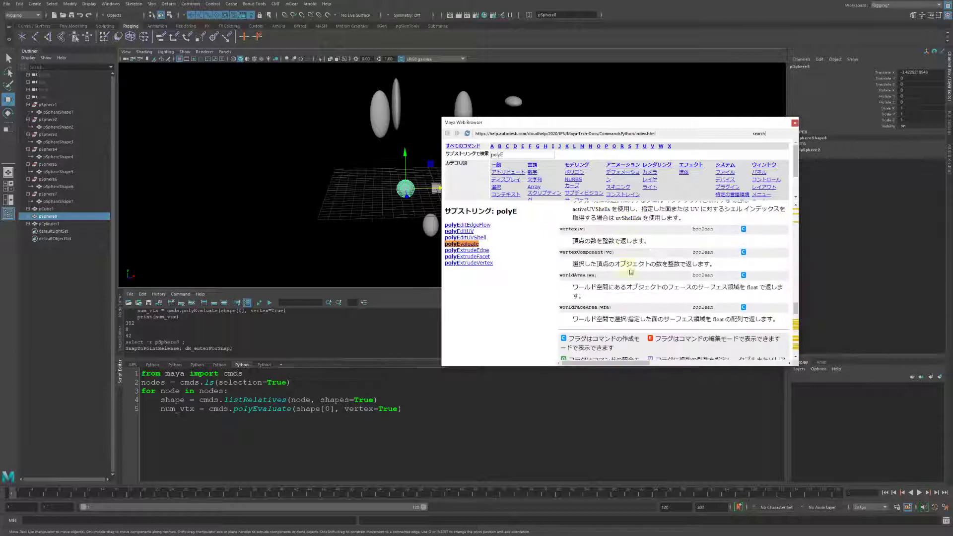
{"action": "scroll", "coordinate": [610, 268], "scroll_direction": "down", "scroll_amount": 3}
{"action": "scroll", "coordinate": [610, 268], "scroll_direction": "down", "scroll_amount": 3}
{"action": "scroll", "coordinate": [610, 268], "scroll_direction": "down", "scroll_amount": 3}
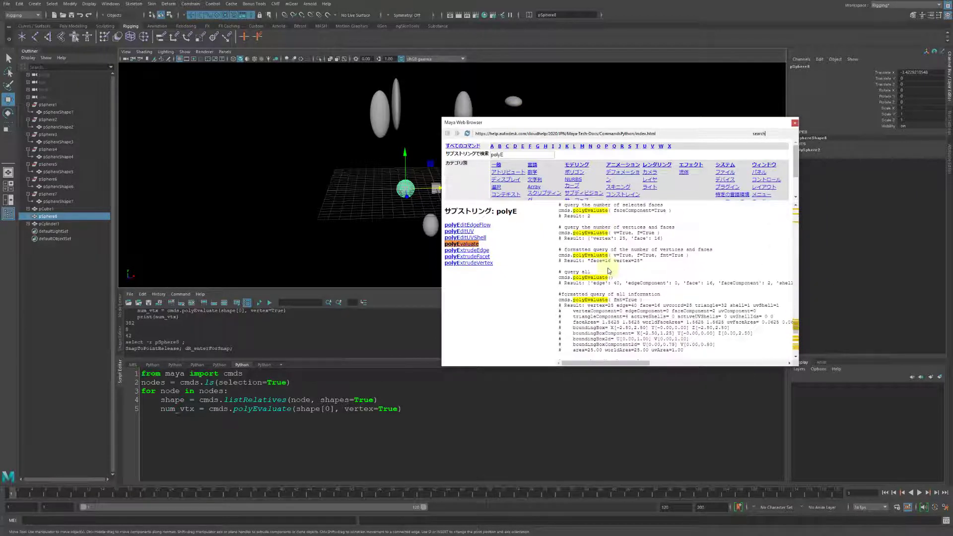
{"action": "scroll", "coordinate": [610, 268], "scroll_direction": "down", "scroll_amount": 3}
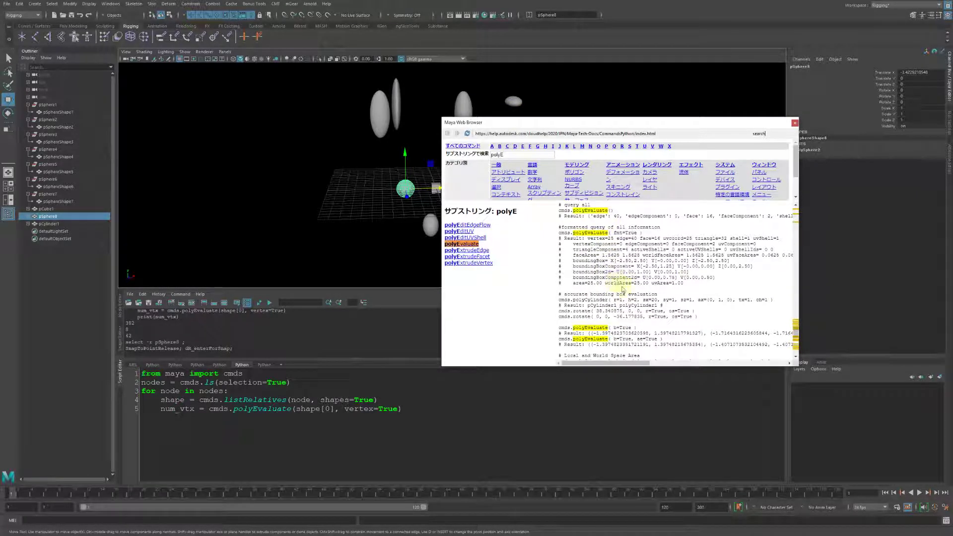
{"action": "scroll", "coordinate": [618, 291], "scroll_direction": "up", "scroll_amount": 2}
{"action": "scroll", "coordinate": [618, 298], "scroll_direction": "up", "scroll_amount": 3}
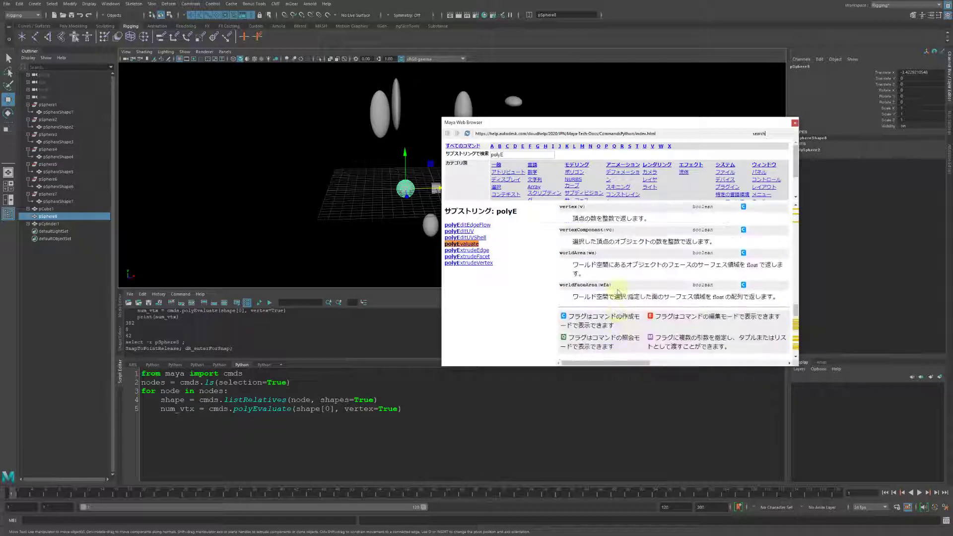
{"action": "scroll", "coordinate": [617, 335], "scroll_direction": "up", "scroll_amount": 3}
{"action": "scroll", "coordinate": [617, 327], "scroll_direction": "up", "scroll_amount": 3}
{"action": "scroll", "coordinate": [618, 308], "scroll_direction": "up", "scroll_amount": 2}
{"action": "scroll", "coordinate": [619, 293], "scroll_direction": "up", "scroll_amount": 2}
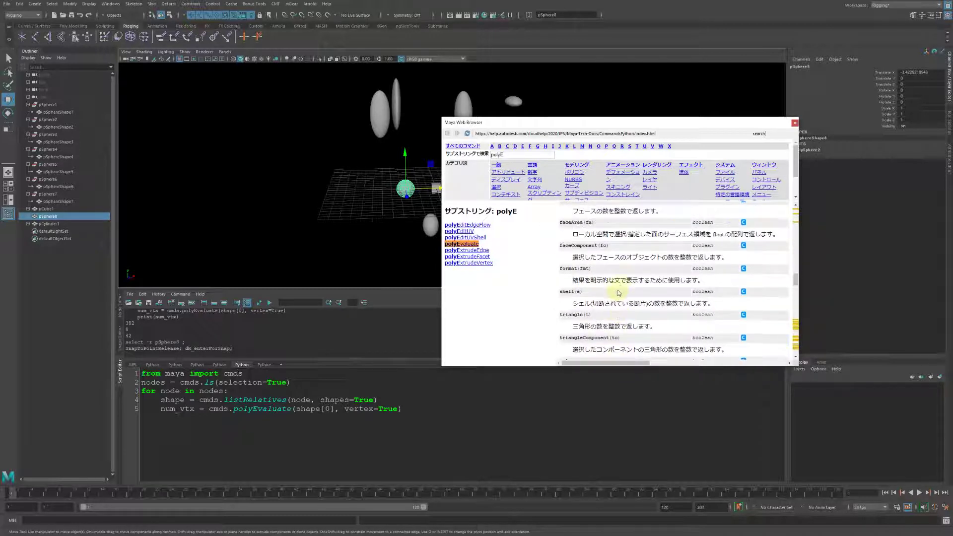
- Enlarge the help window and highlight the triangle flag in the flags table
{"action": "left_click_drag", "start_coordinate": [799, 366], "coordinate": [829, 442]}
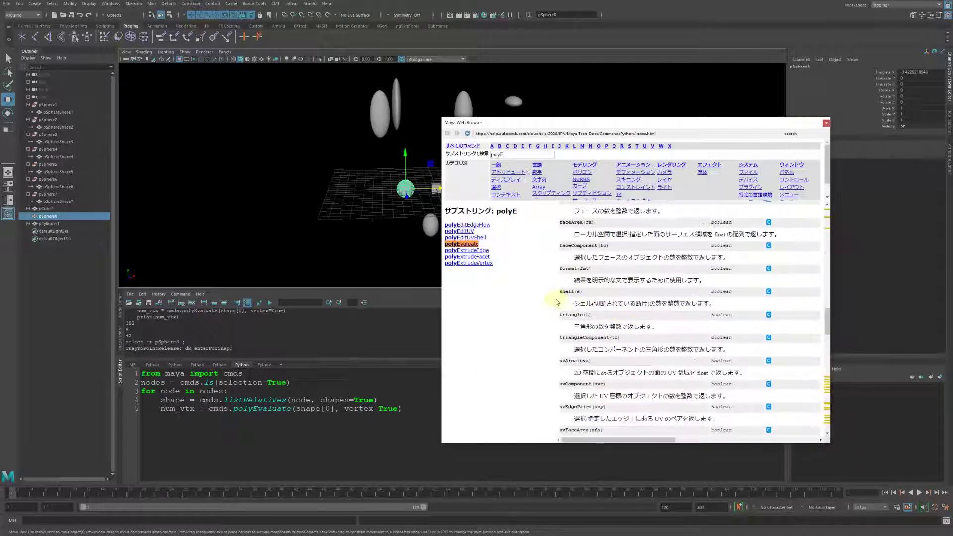
{"action": "mouse_move", "coordinate": [559, 318]}
{"action": "left_mouse_down"}
{"action": "mouse_move", "coordinate": [586, 314]}
{"action": "mouse_move", "coordinate": [603, 338]}
{"action": "left_mouse_up"}
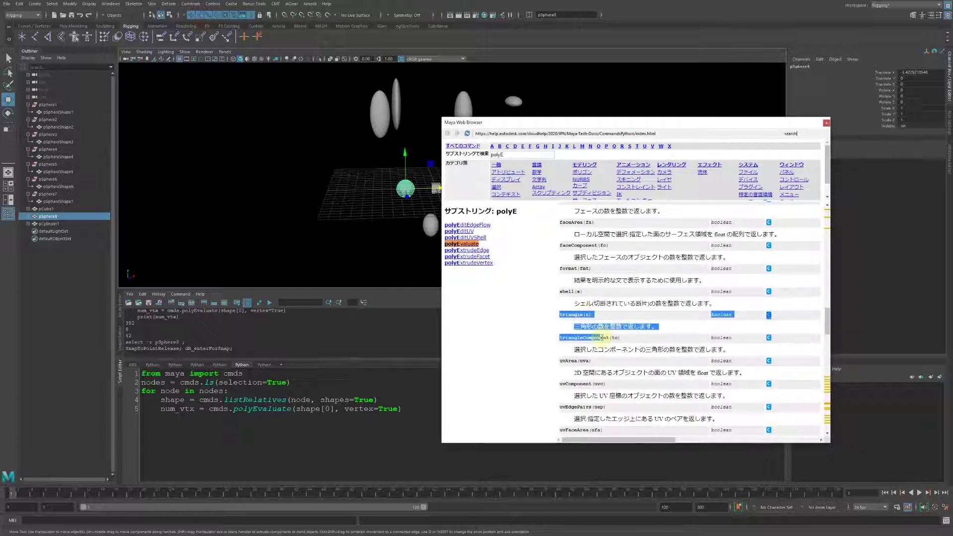
{"action": "scroll", "coordinate": [603, 338], "scroll_direction": "down", "scroll_amount": 2}
{"action": "scroll", "coordinate": [579, 241], "scroll_direction": "down", "scroll_amount": 3}
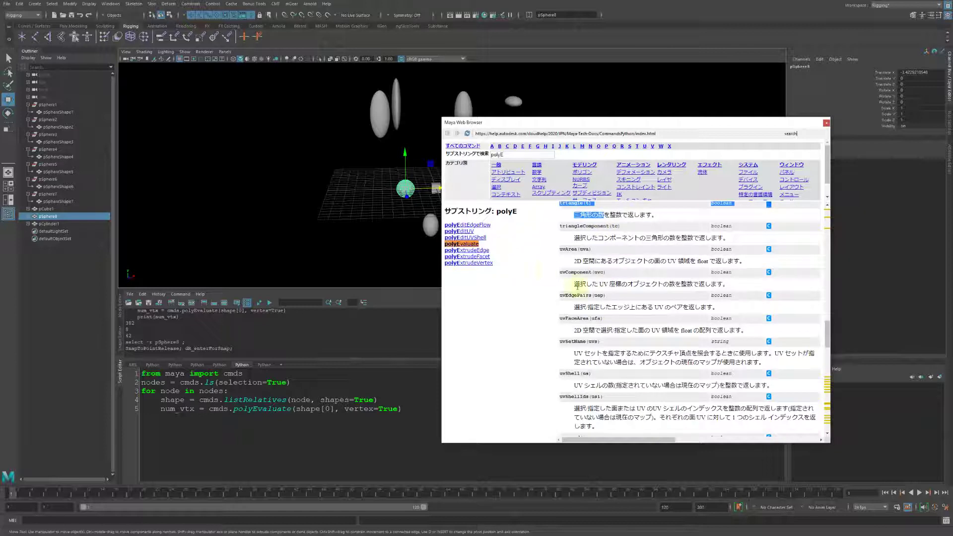
{"action": "scroll", "coordinate": [607, 280], "scroll_direction": "down", "scroll_amount": 3}
{"action": "scroll", "coordinate": [607, 278], "scroll_direction": "down", "scroll_amount": 2}
{"action": "scroll", "coordinate": [607, 279], "scroll_direction": "down", "scroll_amount": 2}
{"action": "scroll", "coordinate": [606, 282], "scroll_direction": "down", "scroll_amount": 3}
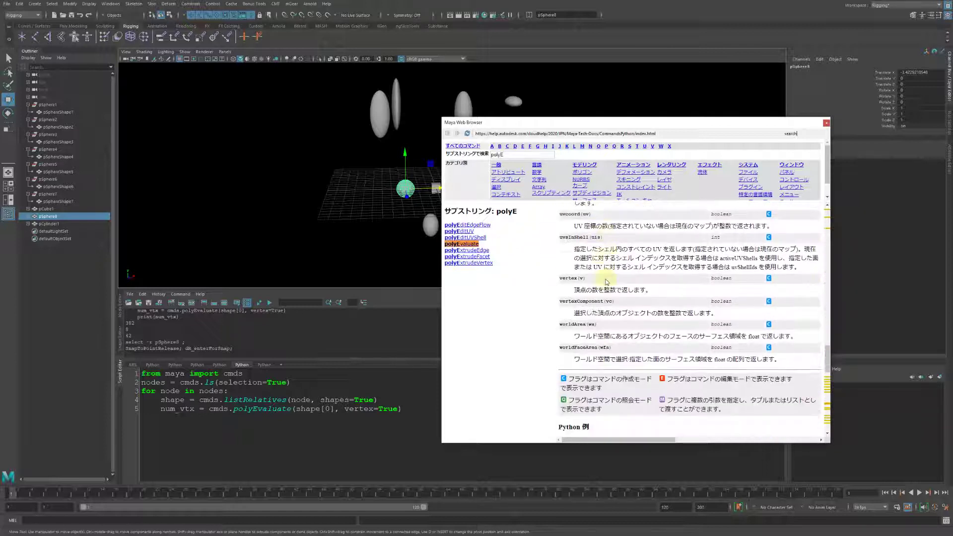
- Return to the flags table top and drag the help window right, away from the script
{"action": "scroll", "coordinate": [606, 282], "scroll_direction": "up", "scroll_amount": 4}
{"action": "scroll", "coordinate": [607, 282], "scroll_direction": "up", "scroll_amount": 5}
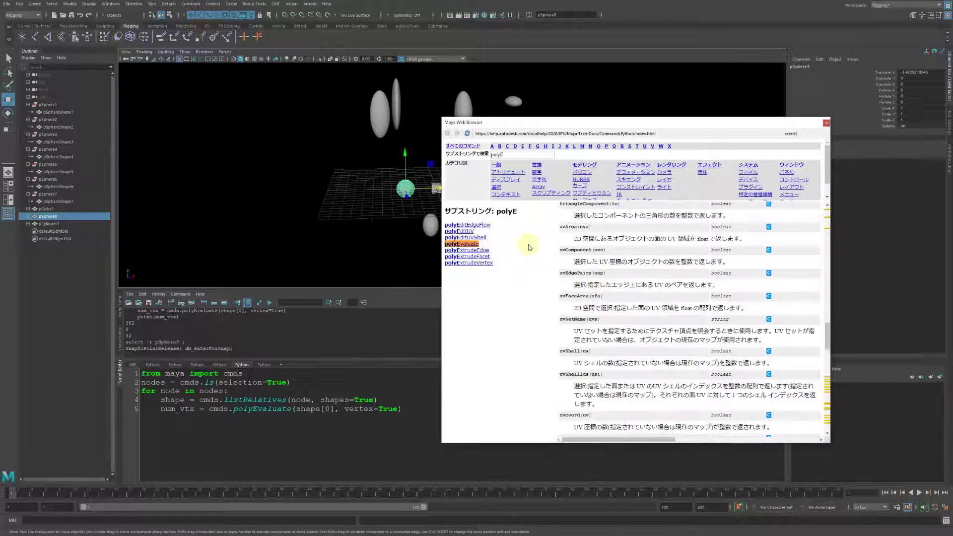
{"action": "scroll", "coordinate": [627, 318], "scroll_direction": "up", "scroll_amount": 3}
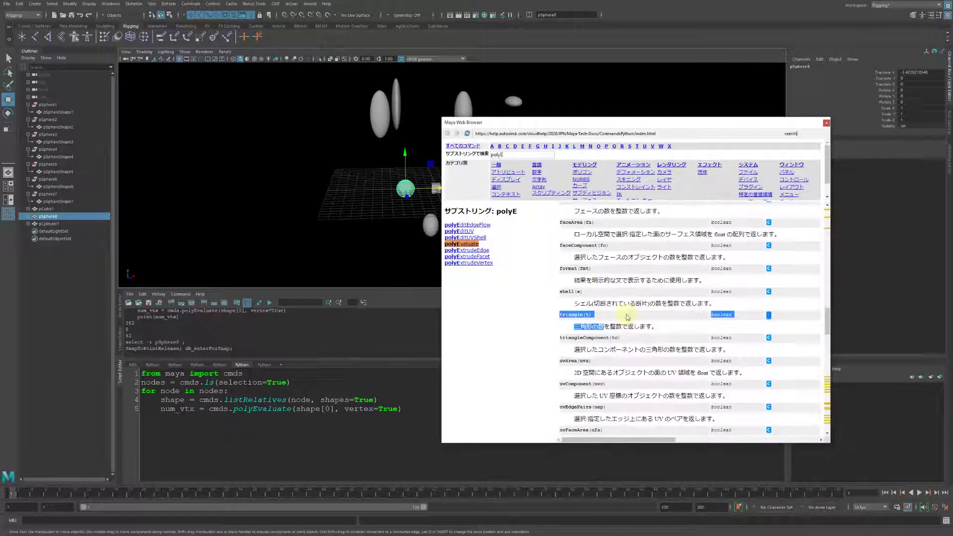
{"action": "scroll", "coordinate": [627, 317], "scroll_direction": "up", "scroll_amount": 3}
{"action": "scroll", "coordinate": [628, 316], "scroll_direction": "up", "scroll_amount": 3}
{"action": "scroll", "coordinate": [628, 316], "scroll_direction": "up", "scroll_amount": 3}
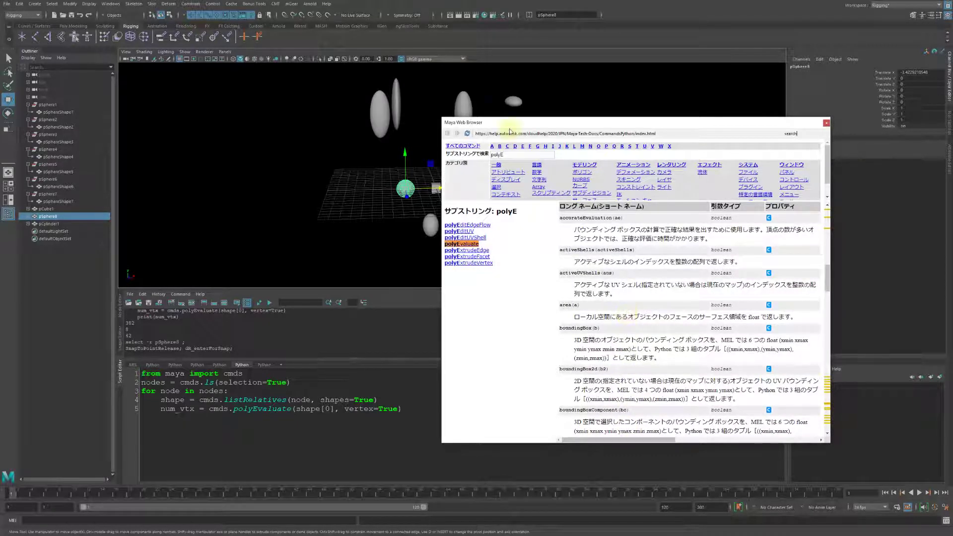
{"action": "left_click_drag", "start_coordinate": [513, 124], "coordinate": [642, 120]}
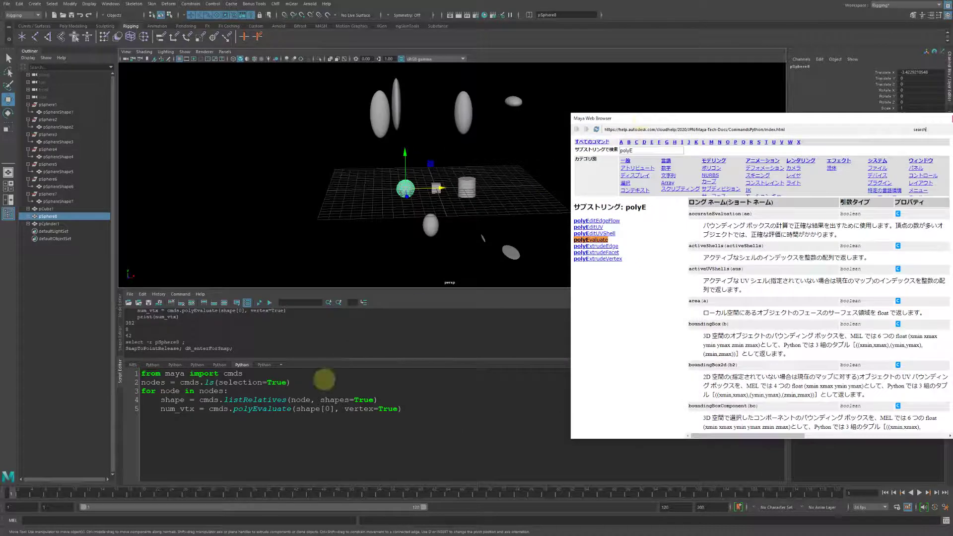